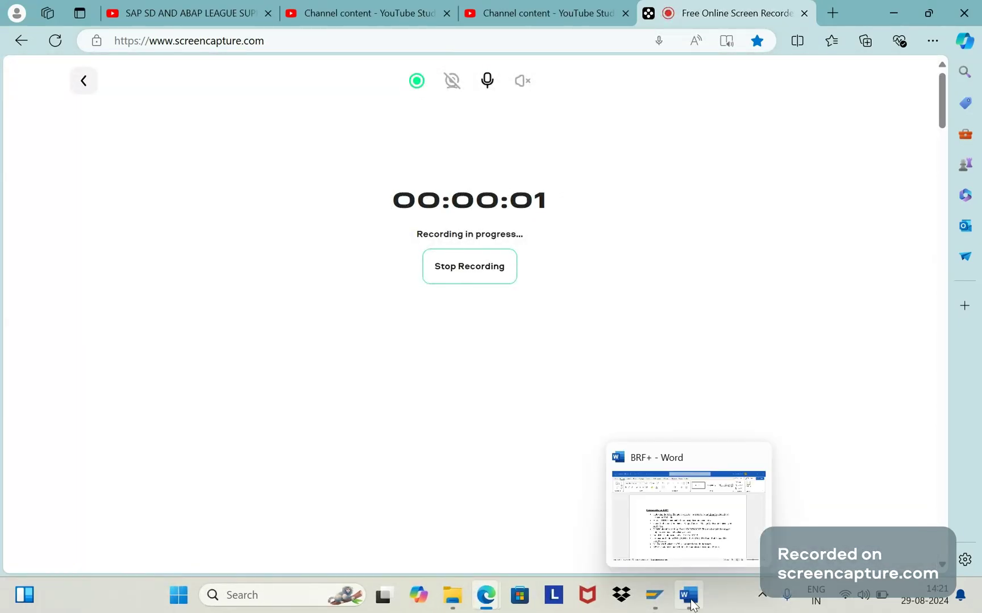
Step: Bring the Word 'Prerequisites to BRF+' notes document to the front
click(688, 594)
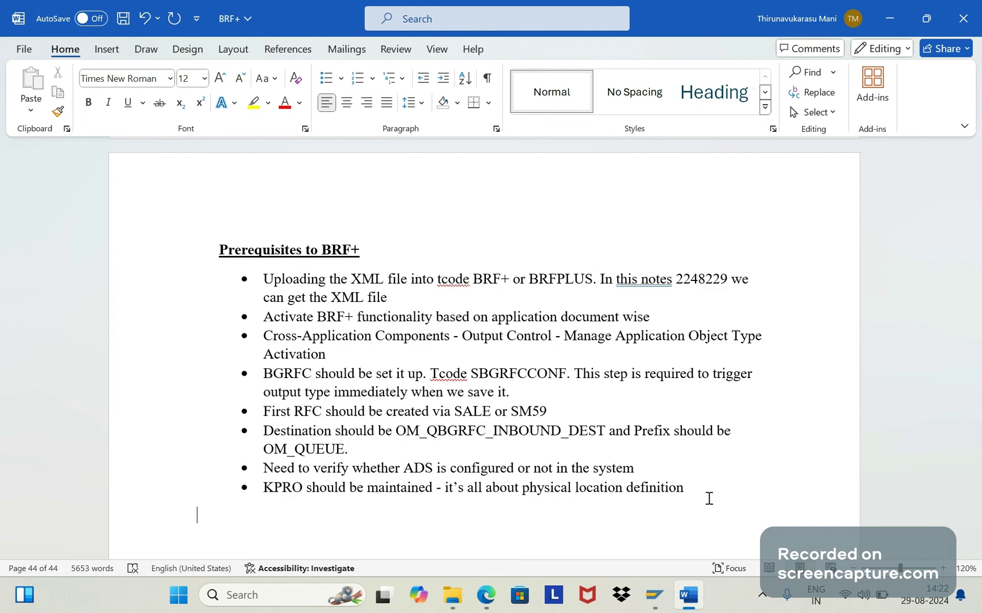
Step: Add an indented sub-point under KPRO reading 'Two tcodes OAC0 and OACT'
key(Return)
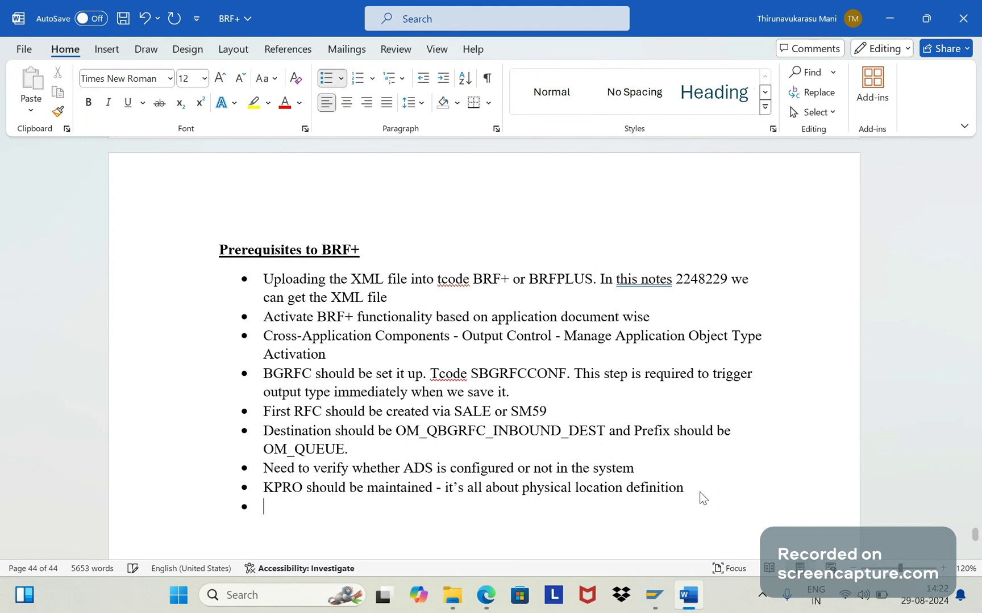
key(Tab)
text(two t)
text(codes OA)
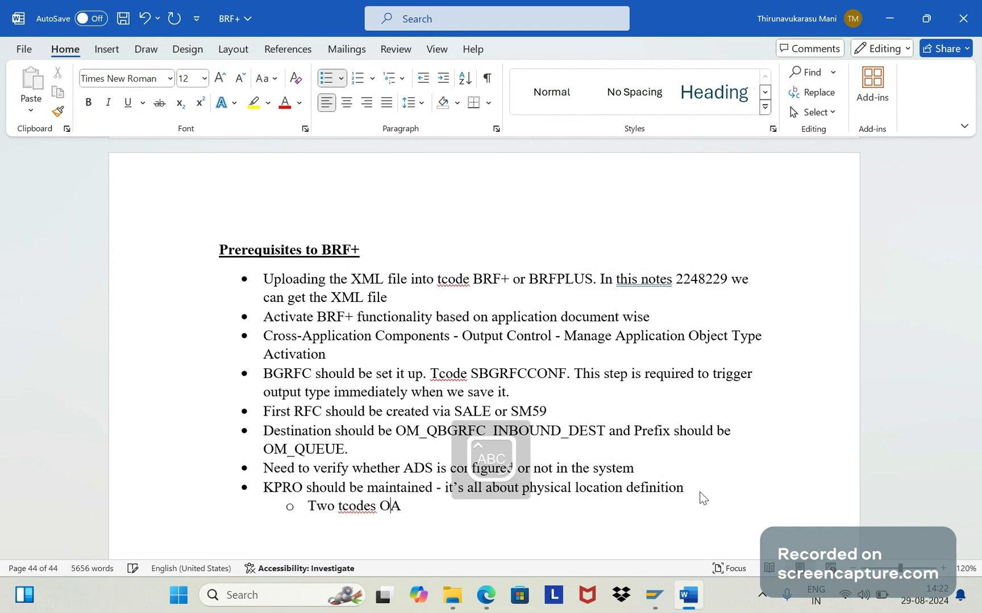
text(C0)
key(Caps_Lock)
text(na)
key(BackSpace)
key(BackSpace)
text(and)
key(Caps_Lock)
text(OA)
text(CC)
key(BackSpace)
text(T)
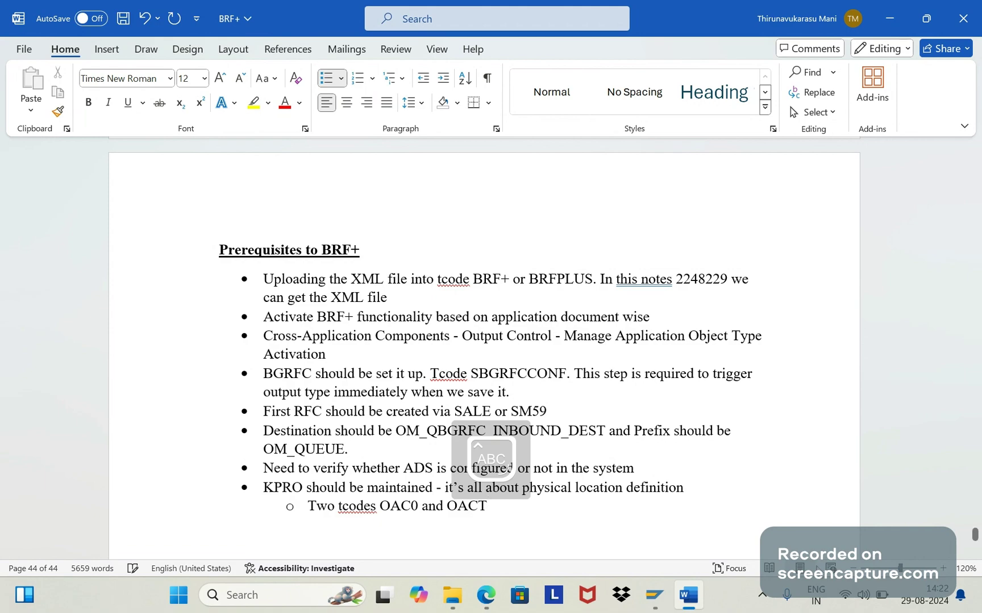
Step: Run /NOAC0 from SAP Easy Access to list the content repositories, reaching SOMU_DB
click(681, 519)
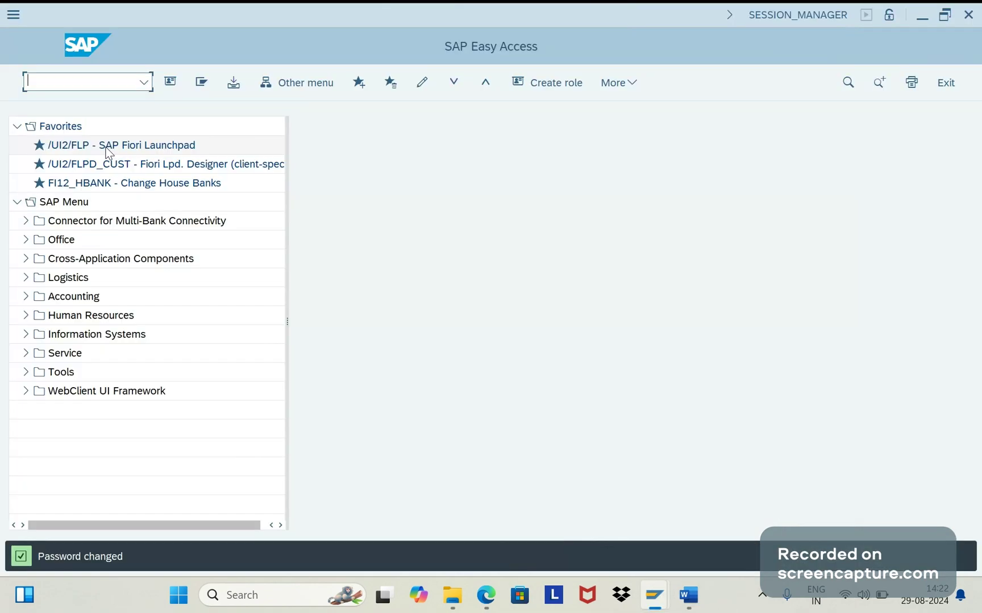
text(/NO)
text(AC)
key(Return)
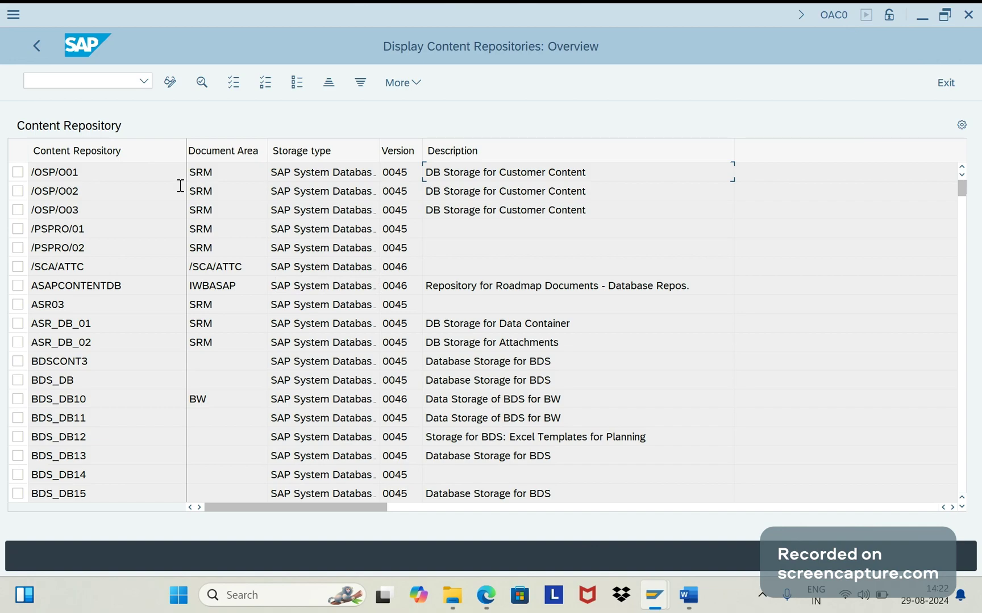
click(89, 82)
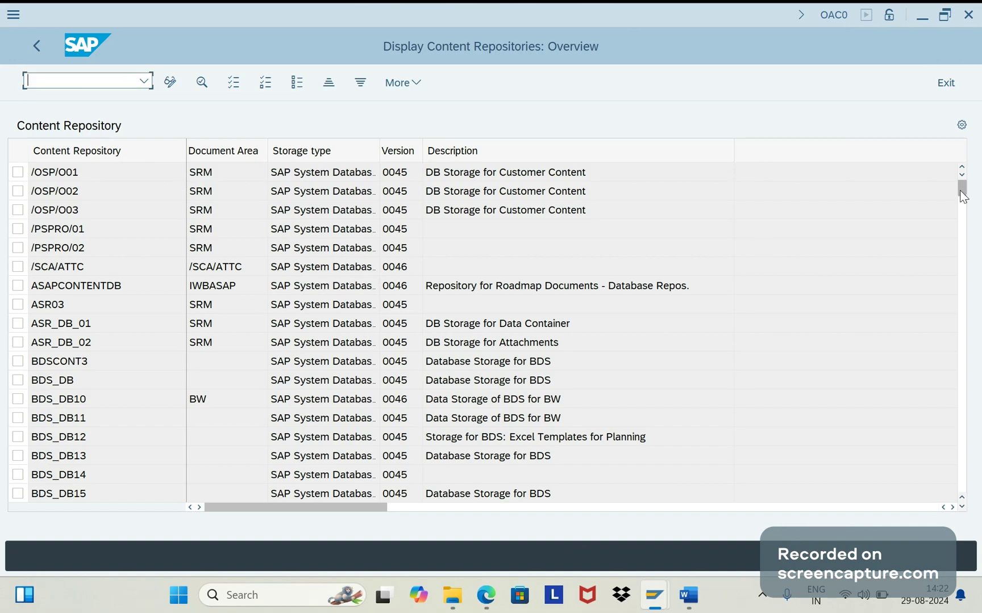
drag(961, 194, 956, 219)
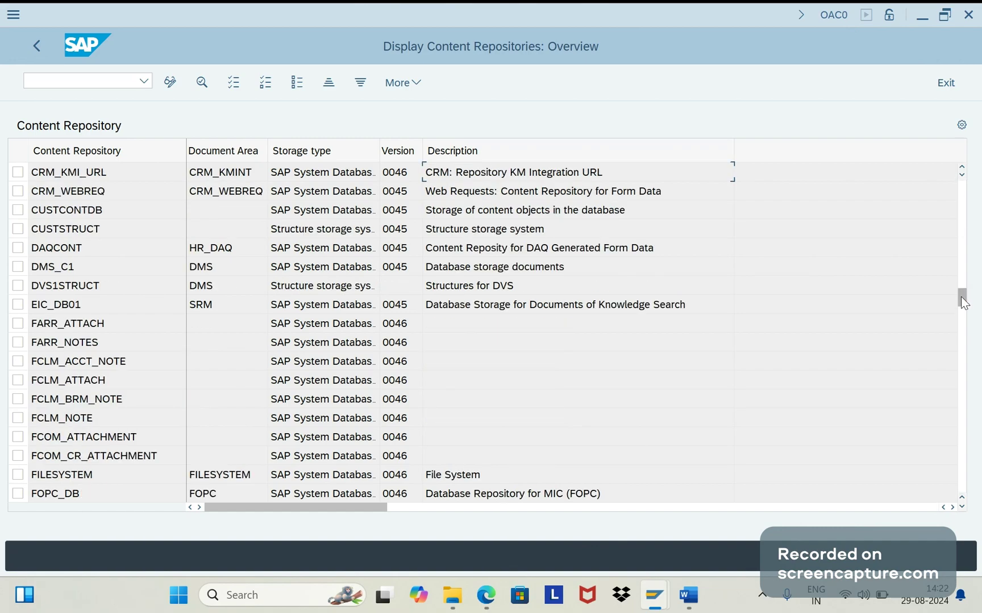
drag(962, 300, 961, 399)
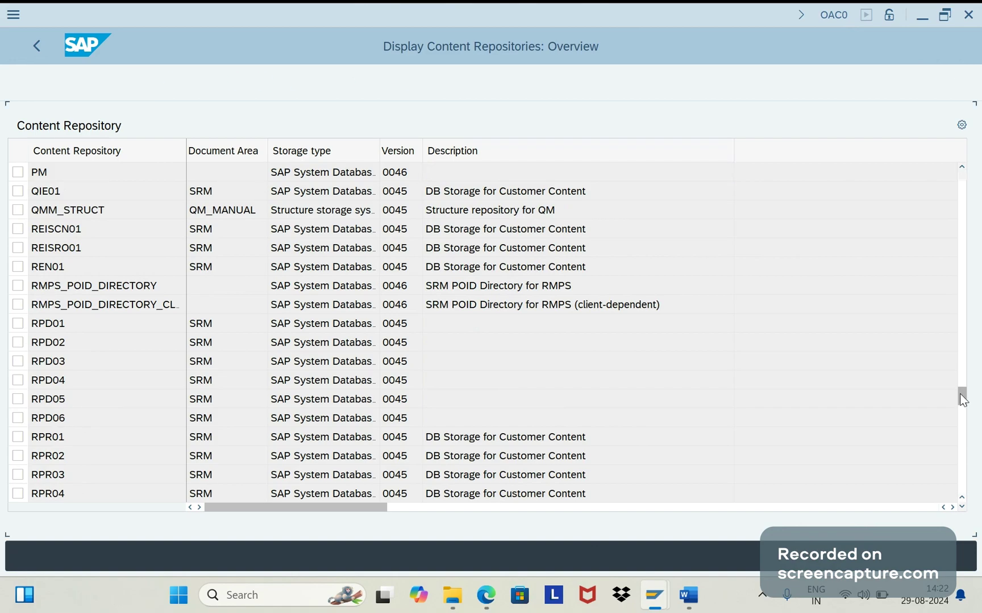
drag(962, 402, 961, 428)
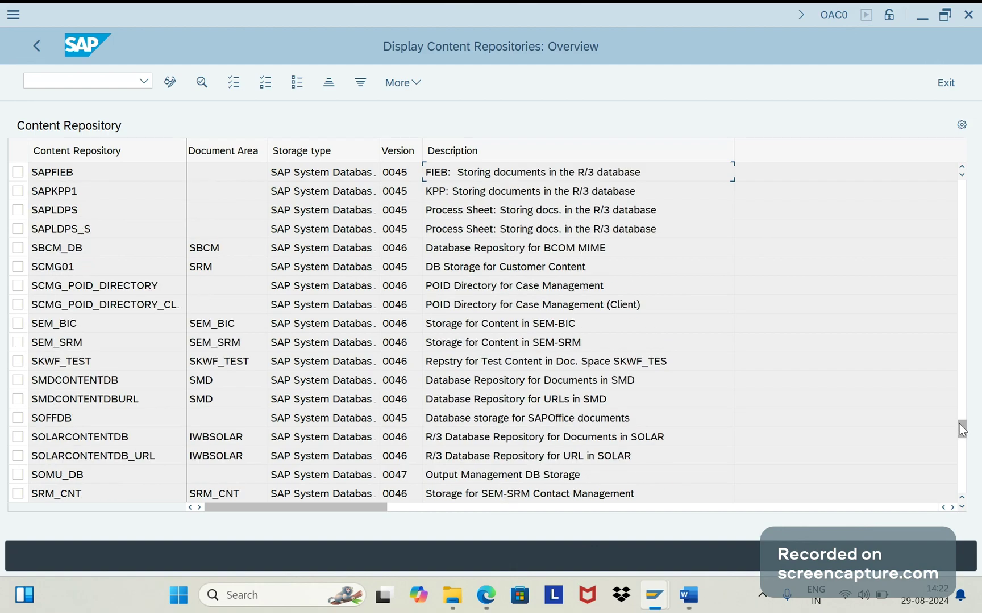
Step: View SOMU_DB's content table SFORM_A_STORAGE, then run /NOACT category maintenance past the cross-client warning
double_click(80, 473)
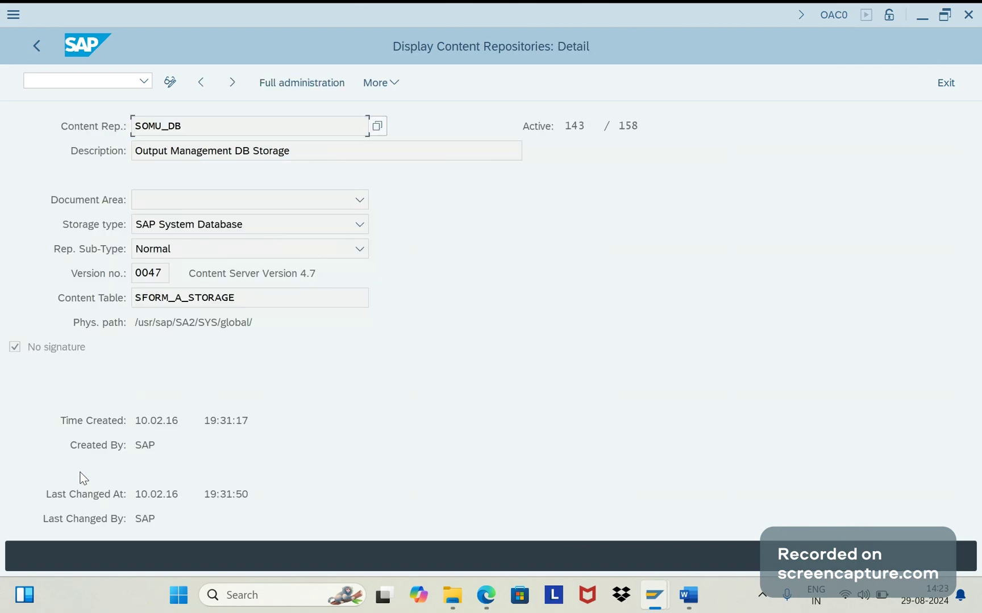
click(62, 83)
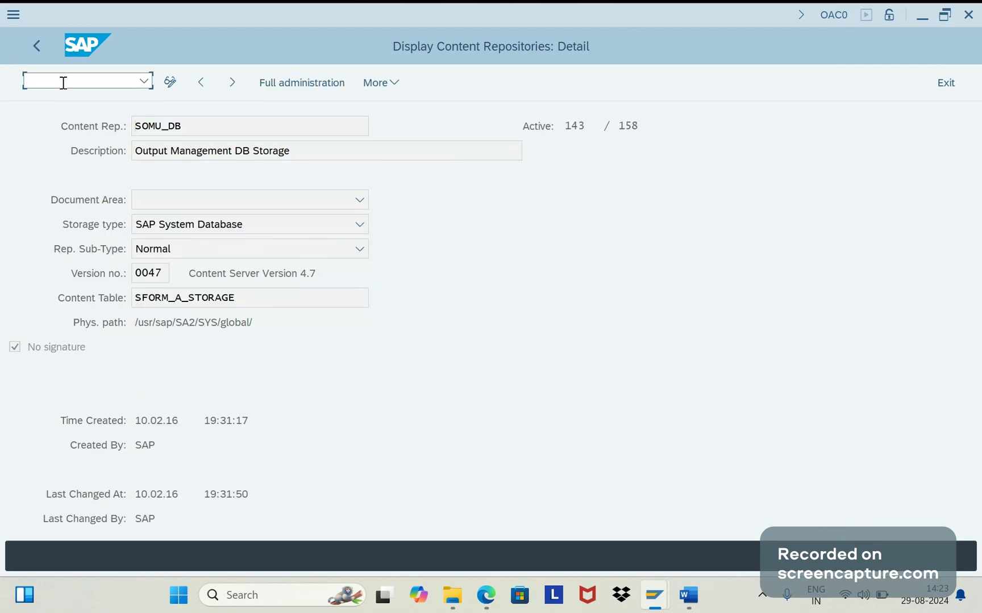
text(/OOACCT)
key(Return)
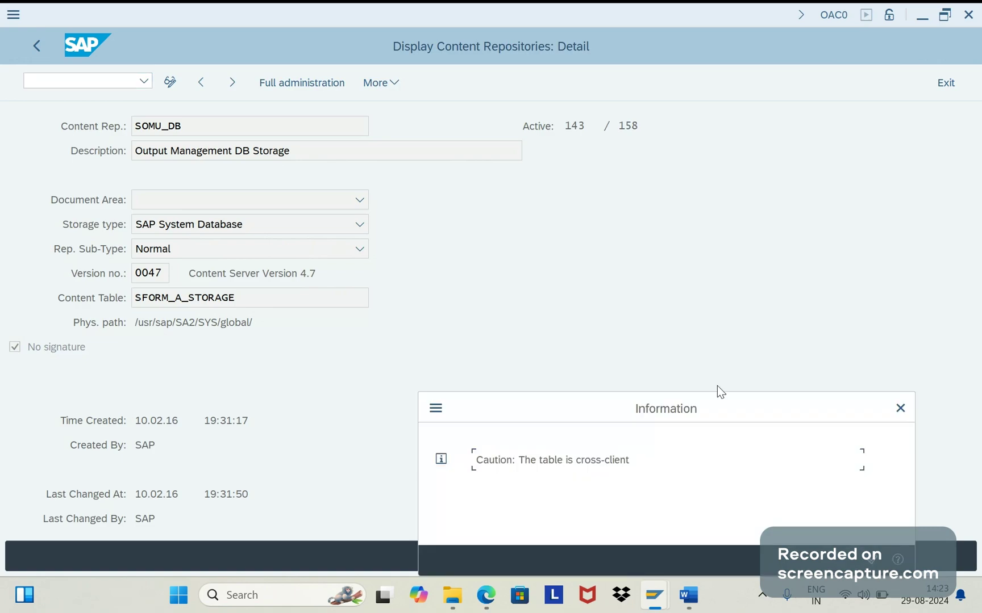
key(Return)
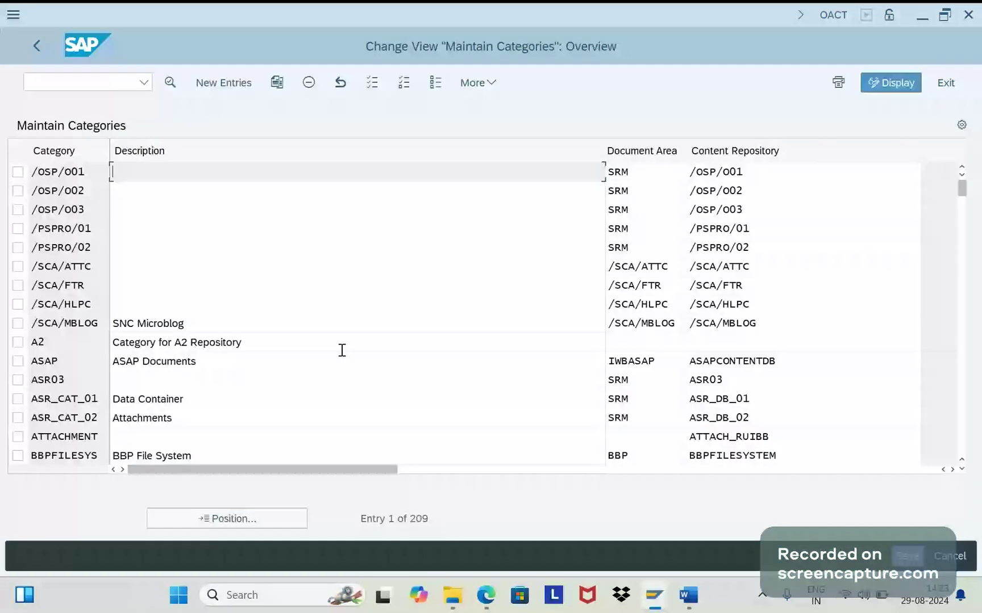
Step: Position the OACT category list at category SOMU
click(254, 517)
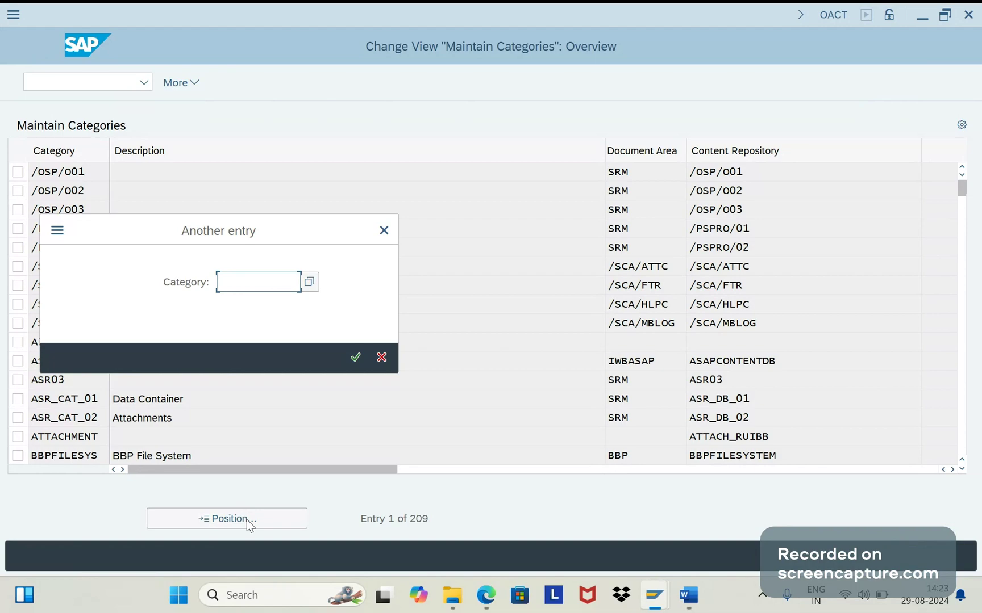
text(SOM)
text(U)
key(Return)
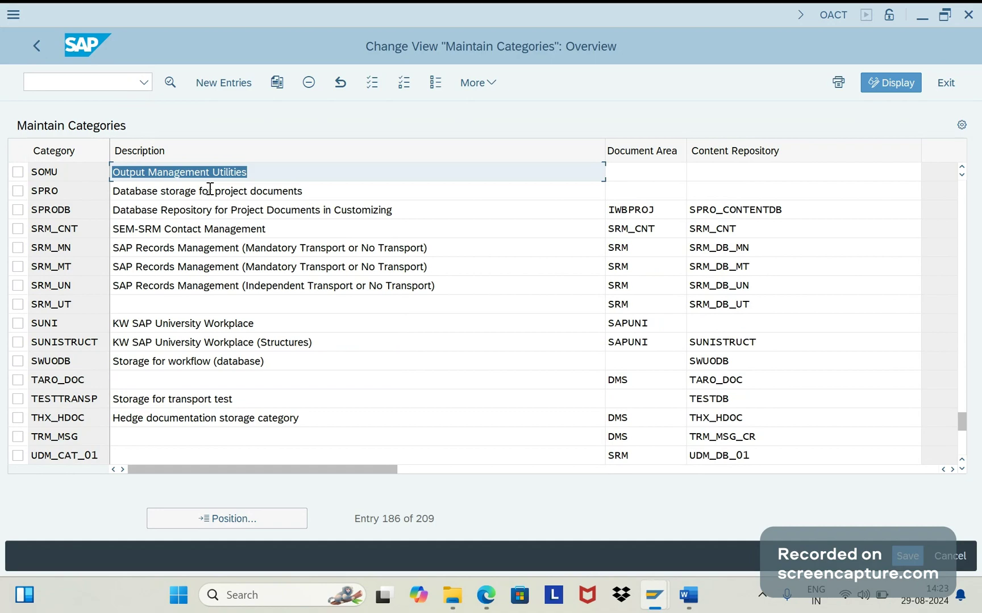
Step: Open category SOMU's detail and focus its empty Content Rep. field
double_click(87, 172)
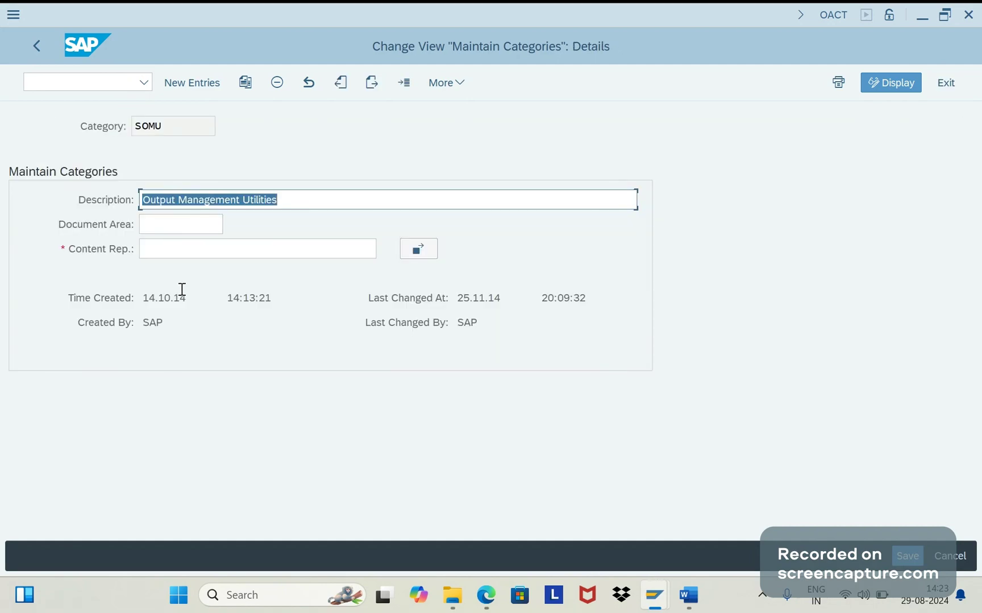
click(166, 246)
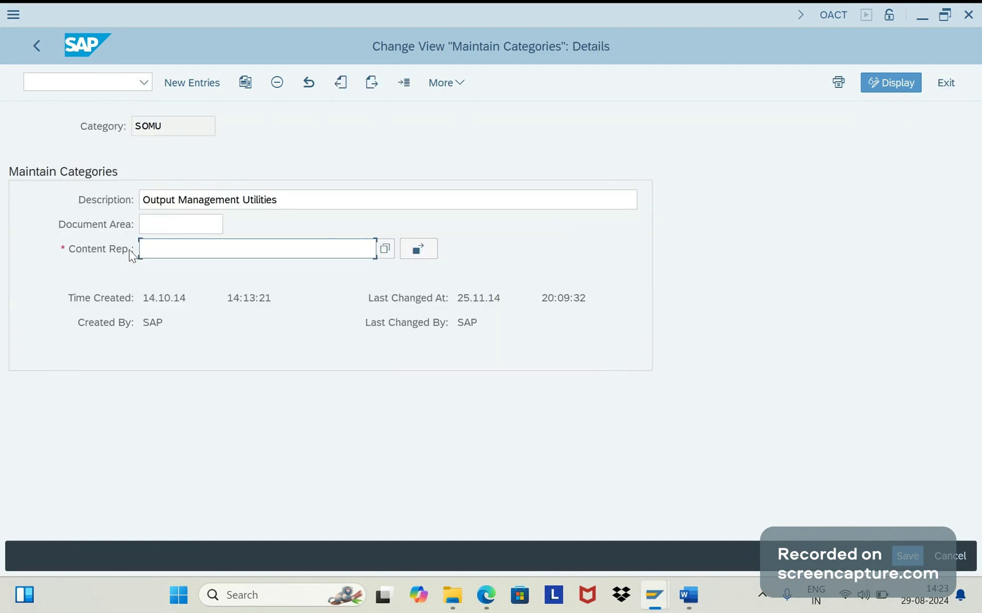
click(129, 250)
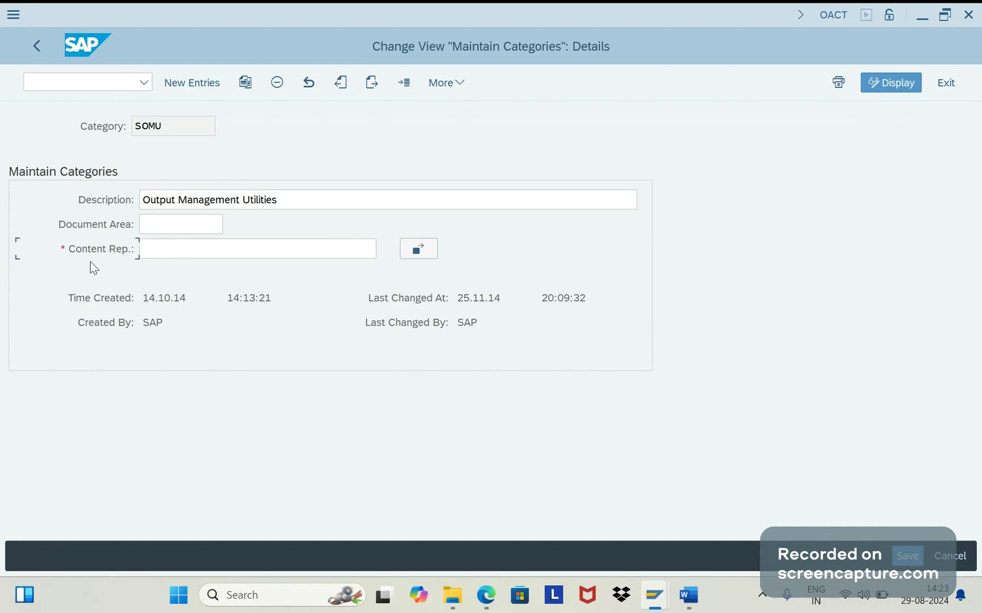
click(160, 249)
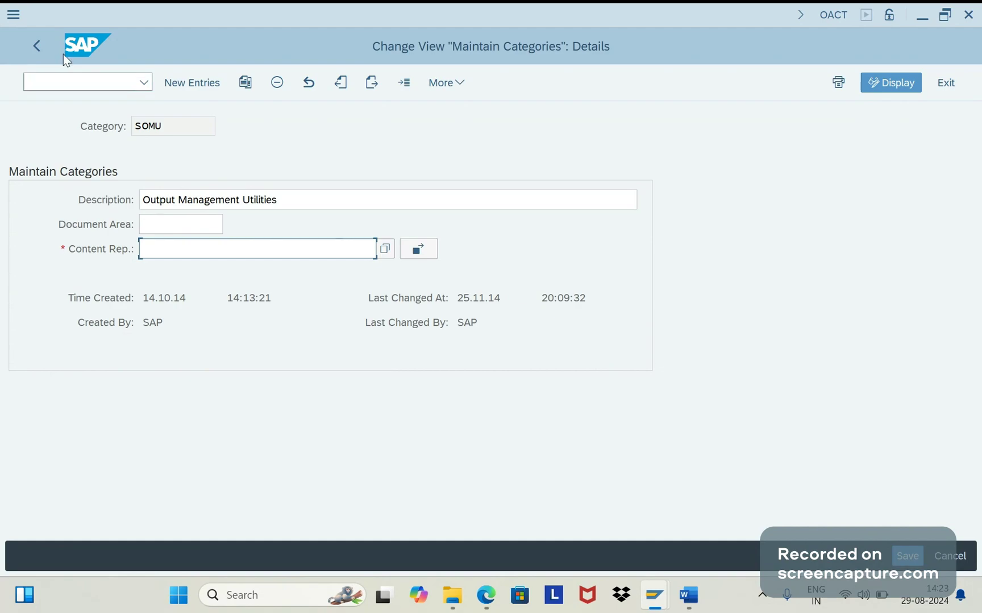
click(37, 46)
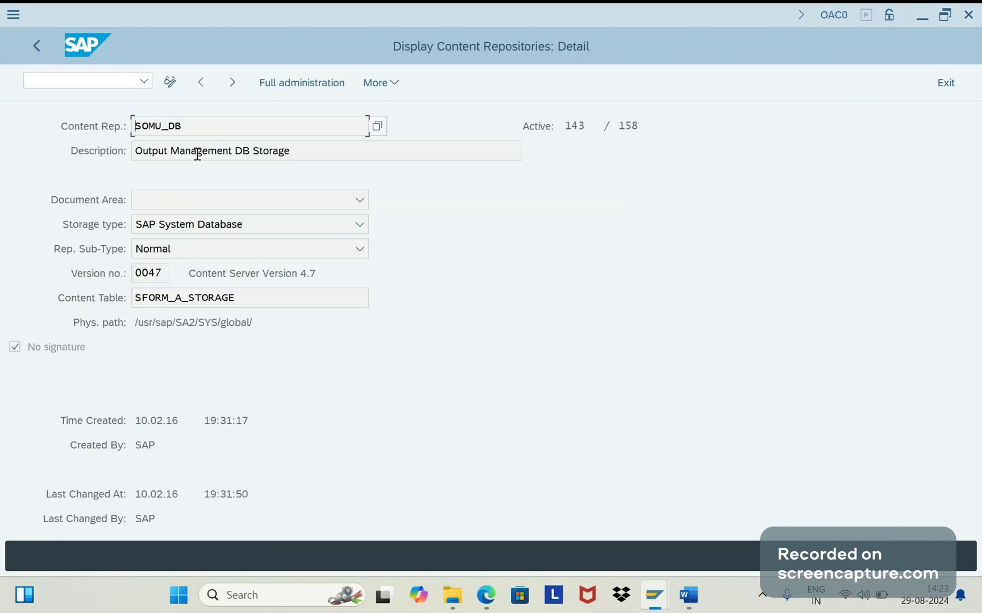
Step: Copy SOMU_DB from the OAC0 repository screen and paste it as SOMU's content repository
drag(184, 126, 133, 122)
key(ctrl+c)
click(132, 122)
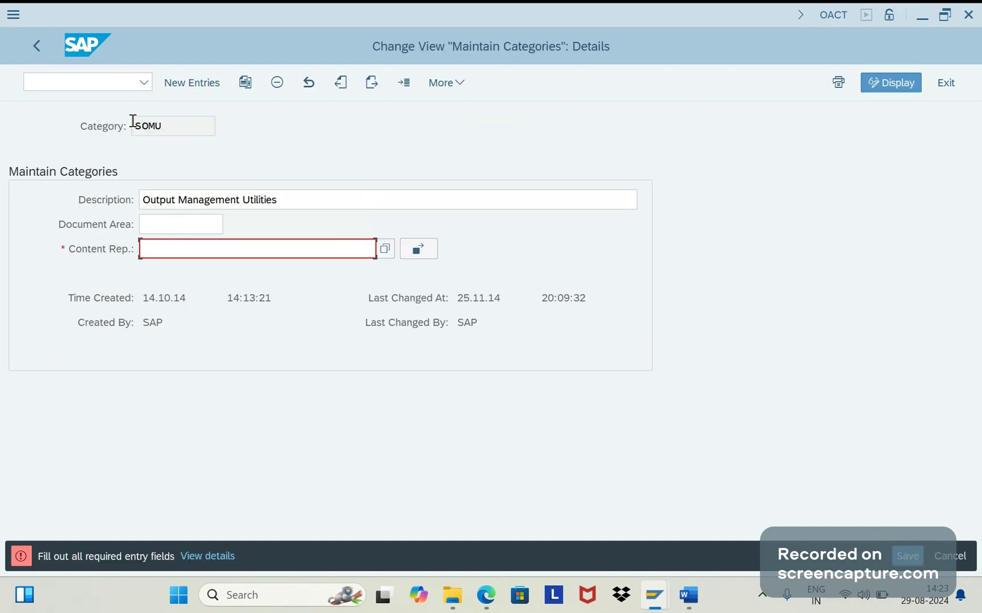
click(164, 248)
key(ctrl+v)
click(177, 126)
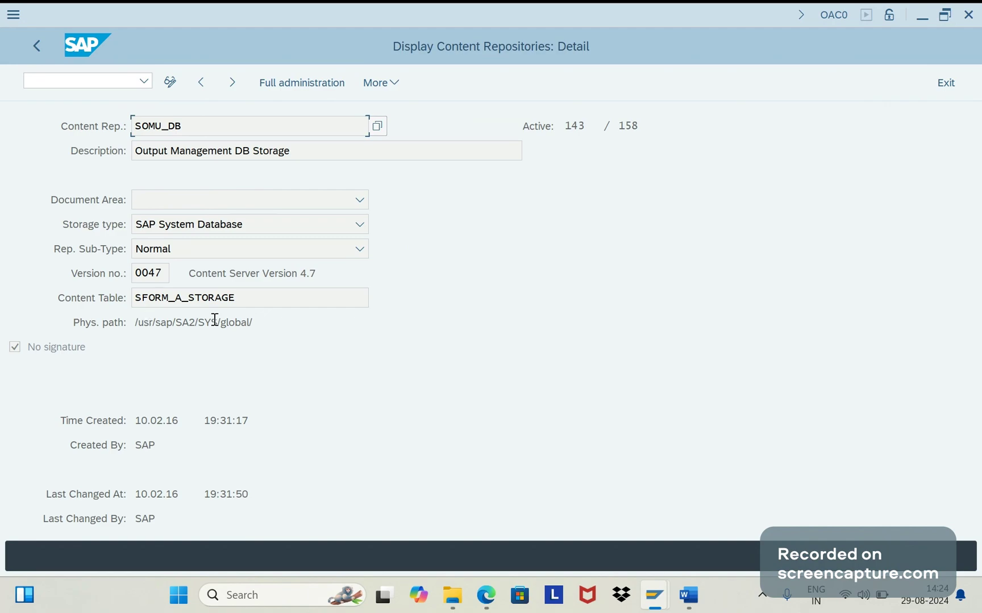
Step: Look up the SFORM_A_STORAGE table definition via /OSE16N in a new session, then return to SOMU_DB
drag(238, 299, 133, 305)
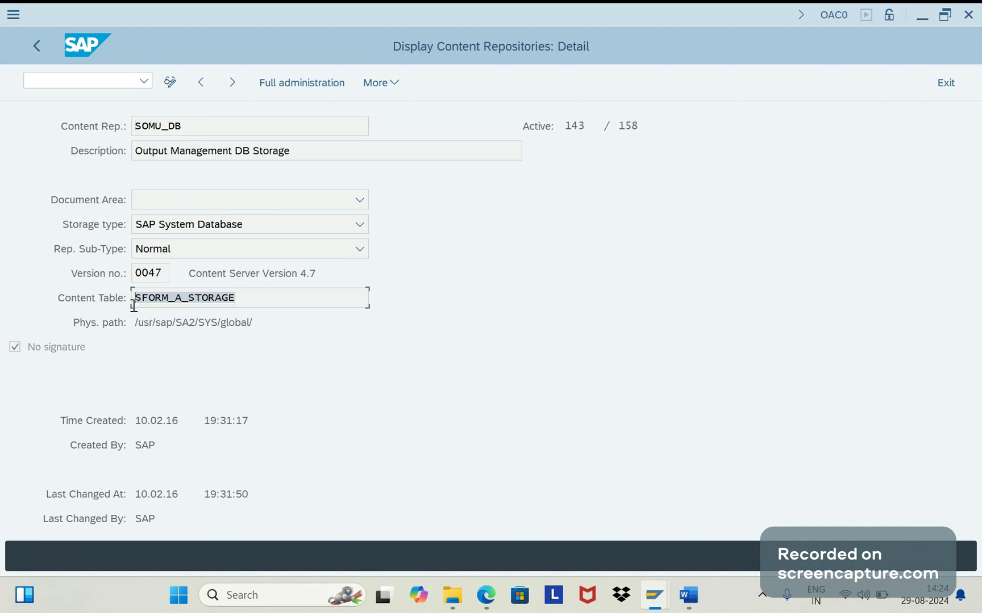
click(86, 79)
text(/)
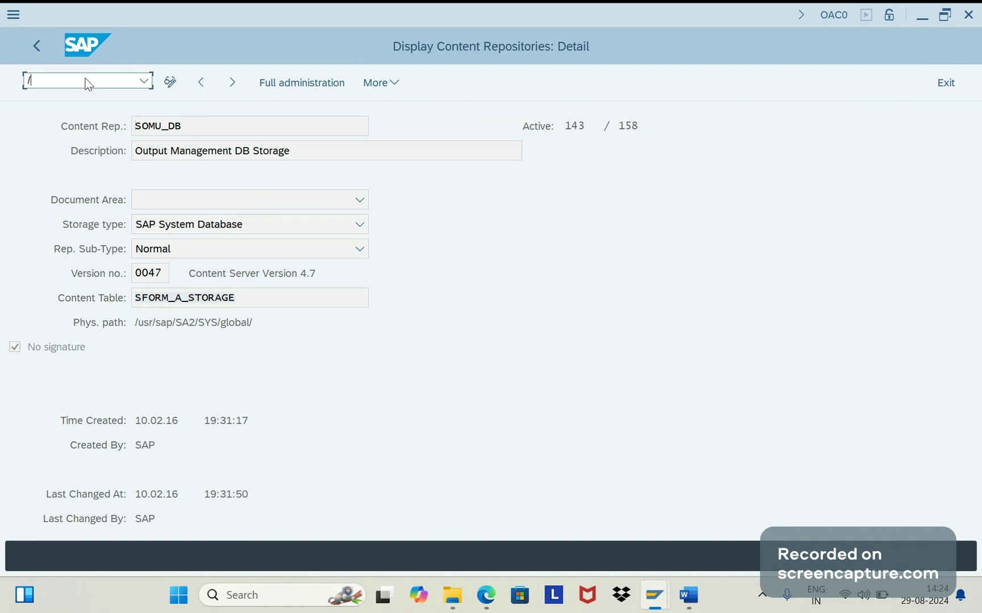
text(OSE1)
key(Return)
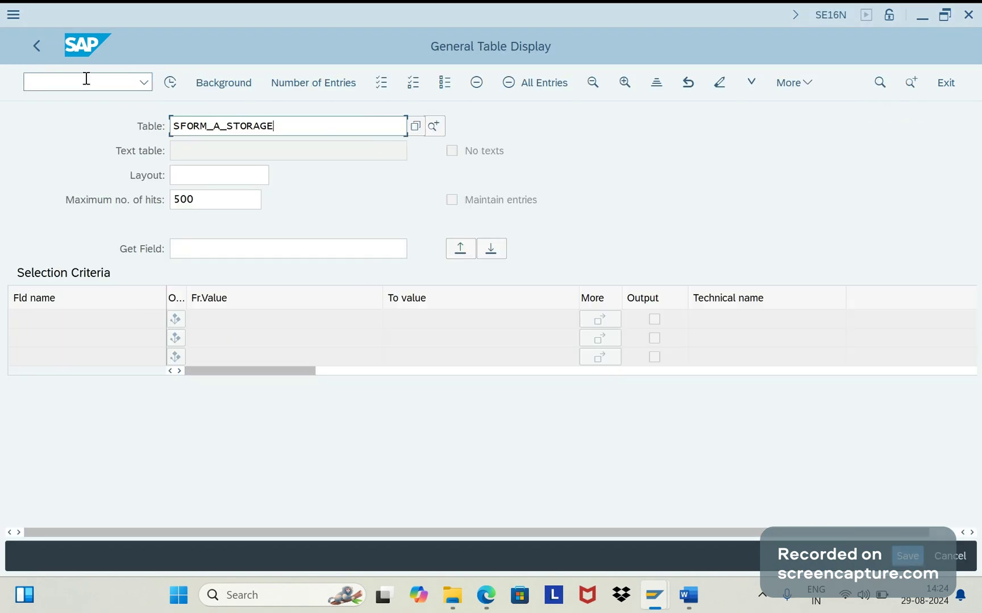
key(Return)
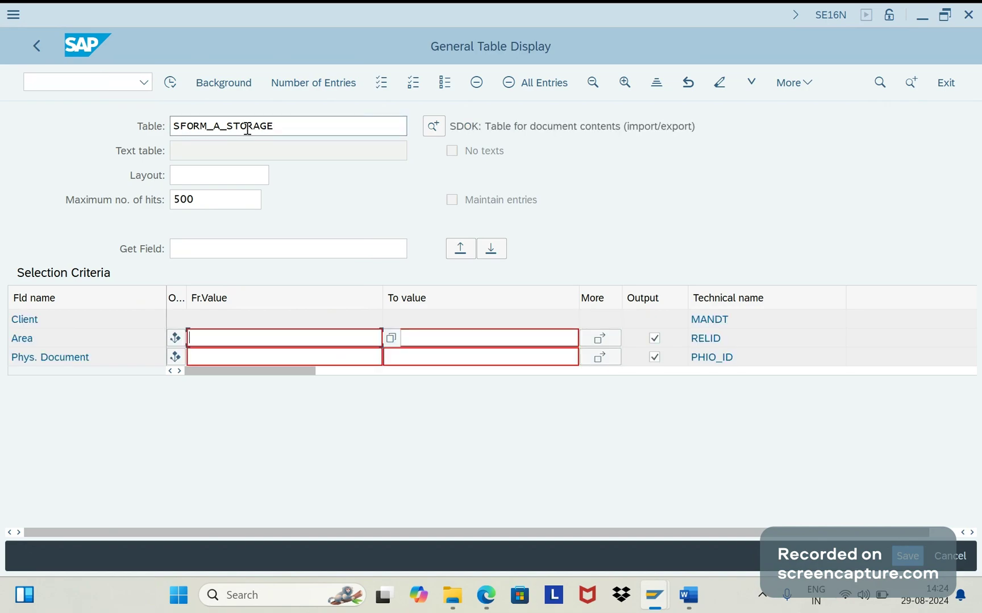
click(259, 126)
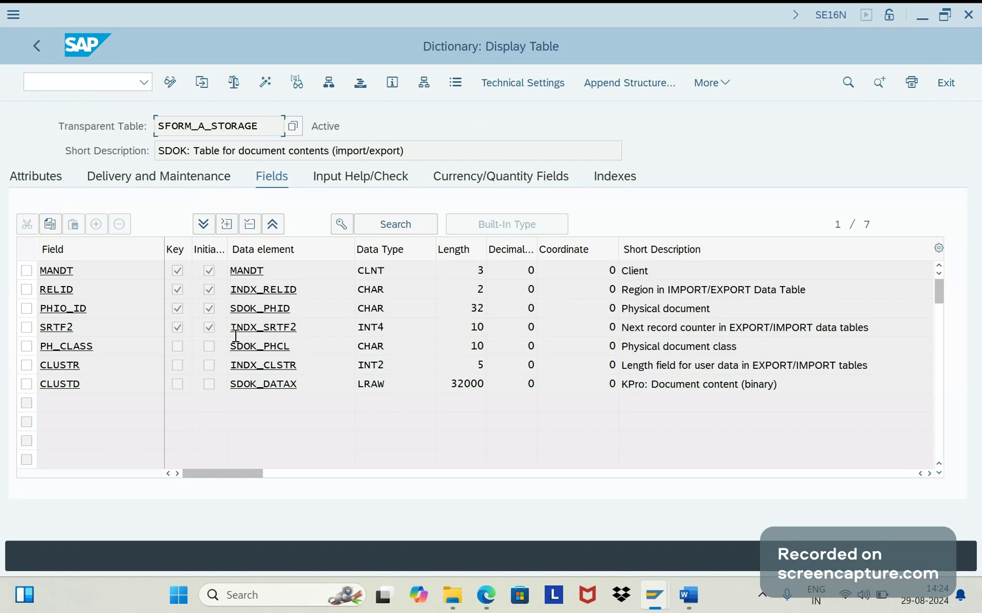
key(F3)
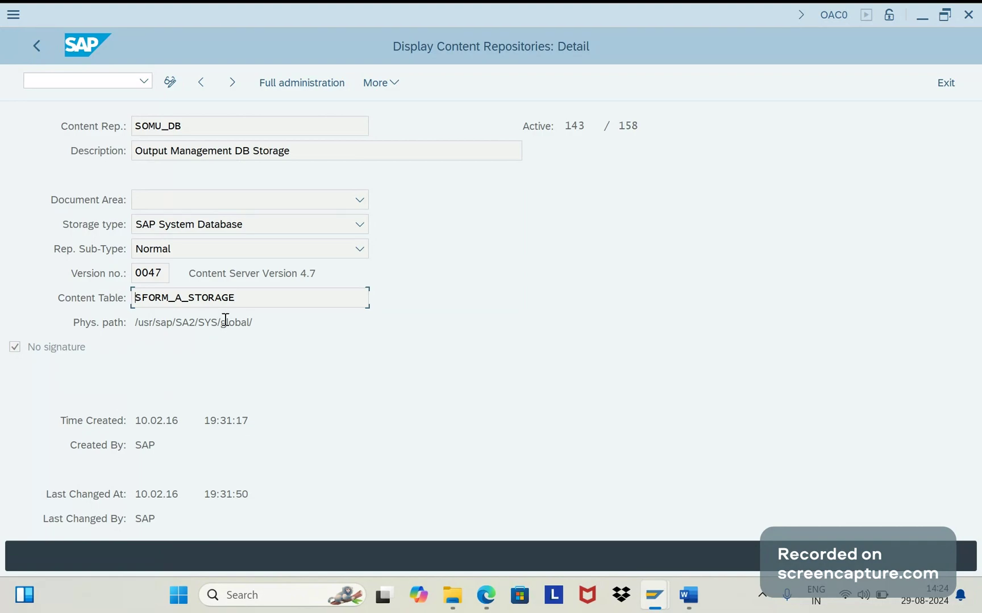
click(171, 82)
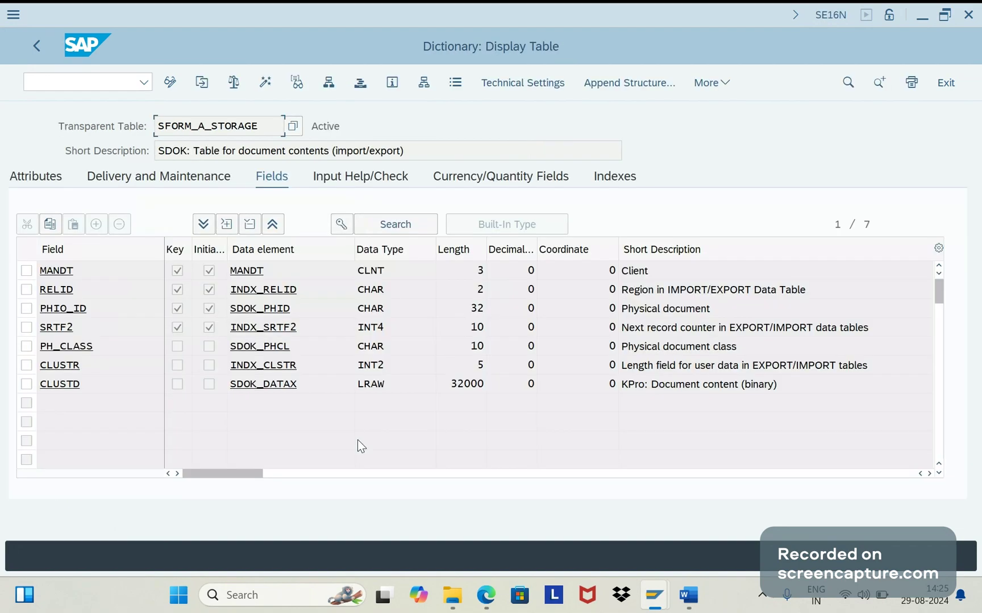
Step: Switch windows back to the OACT category SOMU detail with SOMU_DB entered
key(alt+Tab)
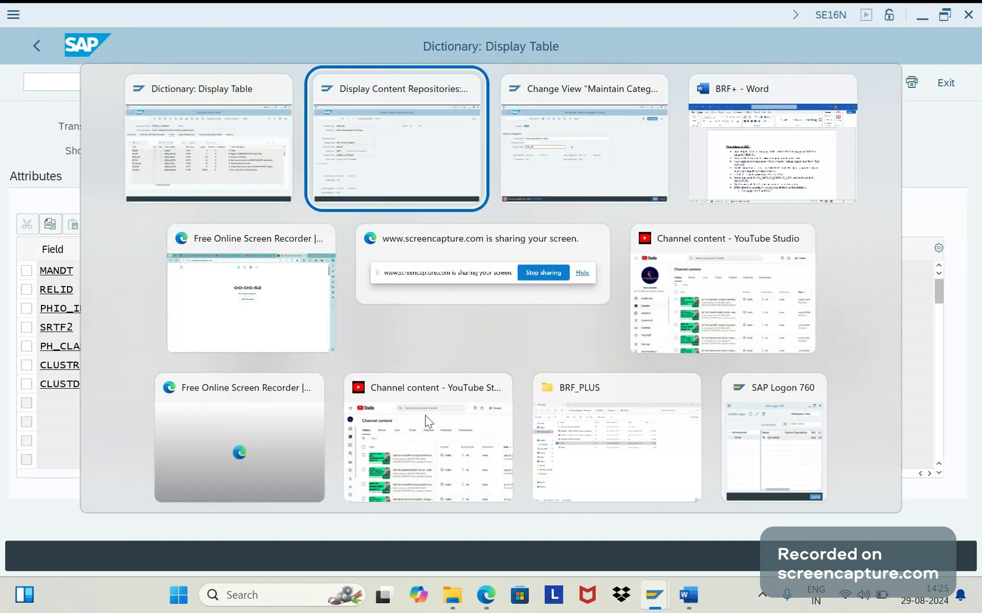
key(Tab)
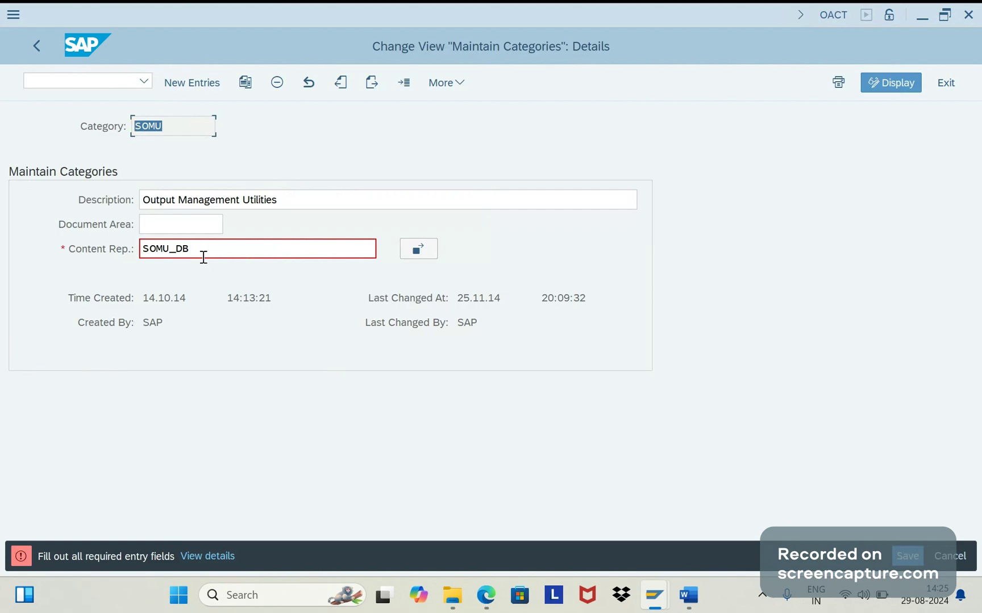
Step: Save category SOMU under workbench request SA2K902019 while starting a 'For the' sub-bullet in Word
key(Return)
click(688, 595)
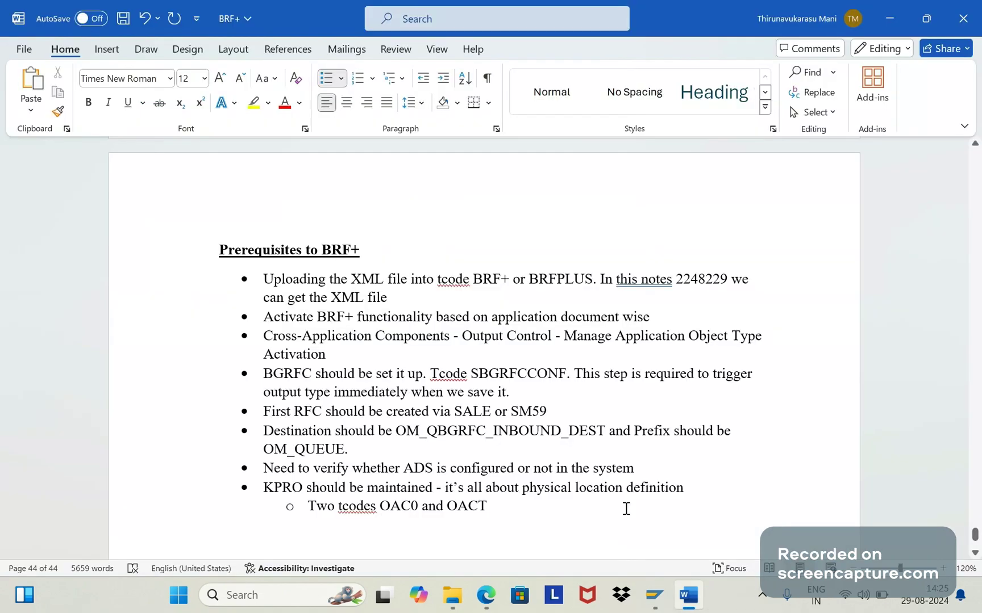
key(Return)
text(FOR)
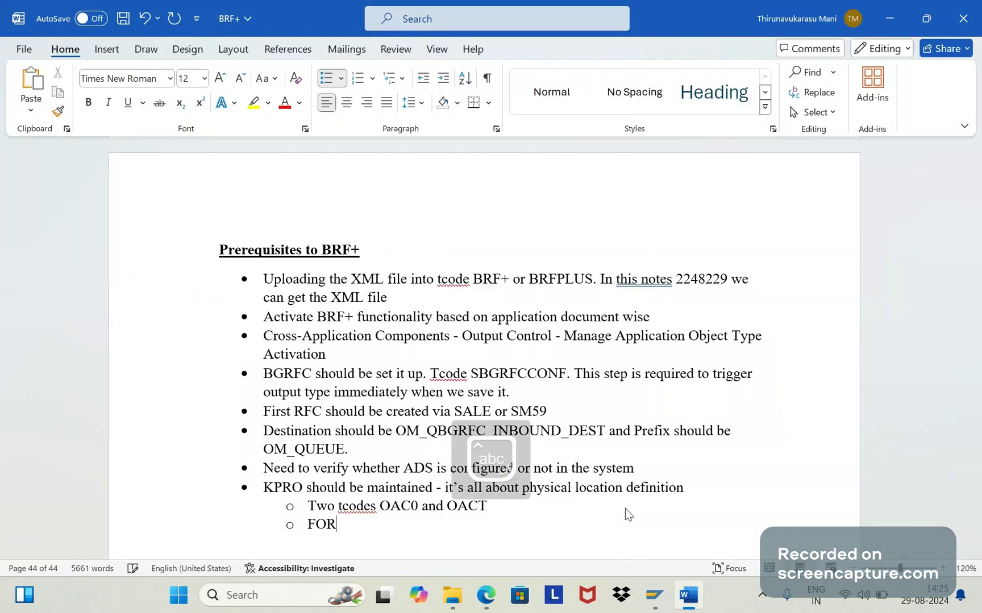
key(BackSpace)
key(BackSpace)
text(or the)
key(alt+Tab)
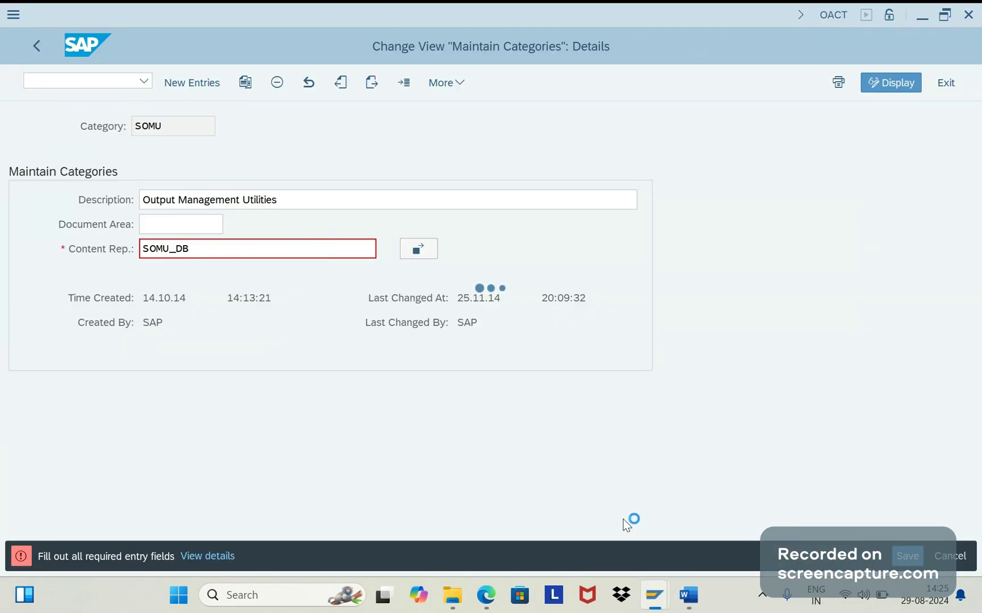
key(alt+Tab)
key(alt+Tab)
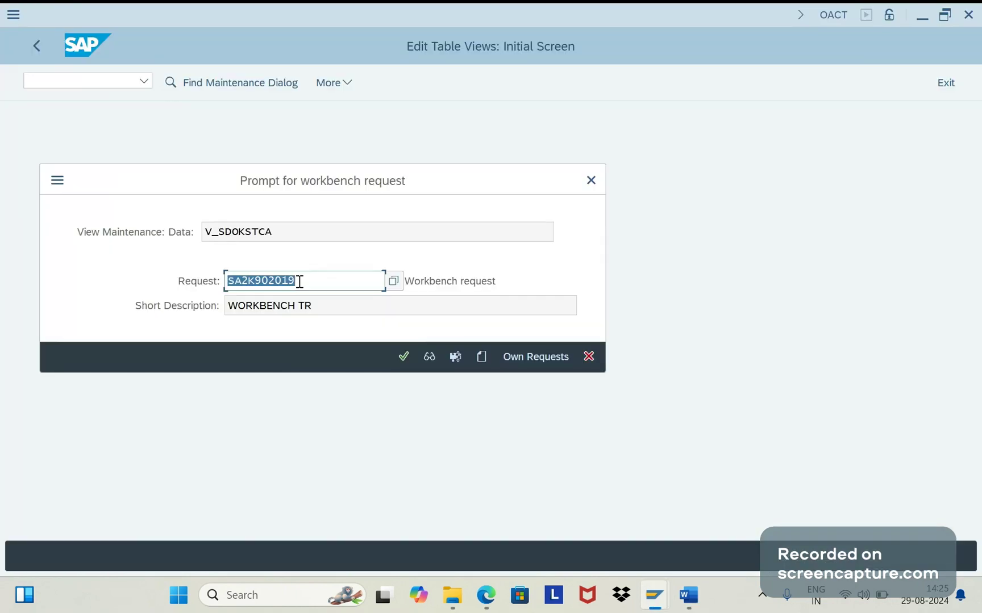
click(405, 357)
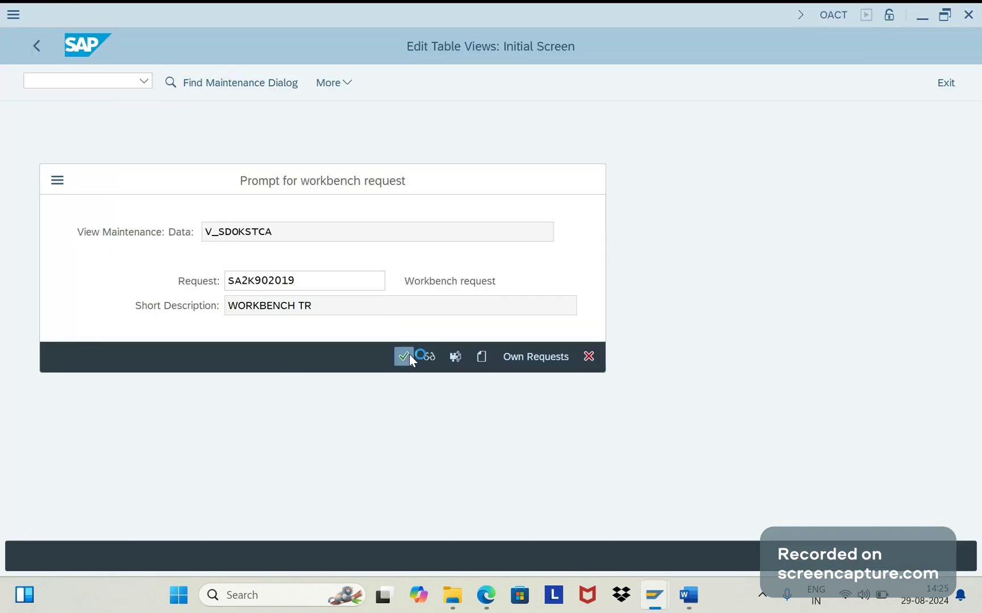
key(alt+Tab)
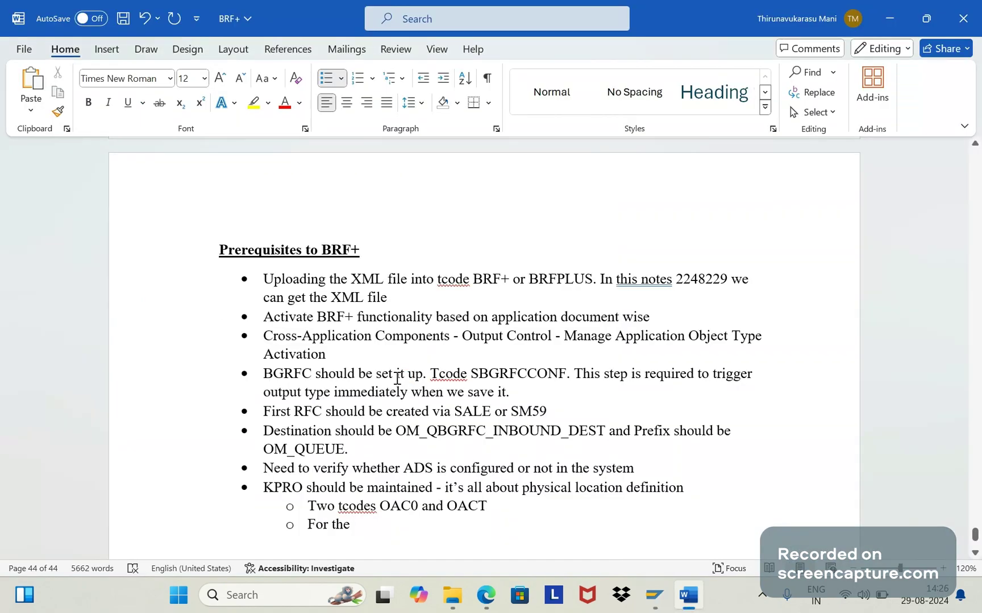
text( ma)
Step: Write the sub-bullet 'For the maintain categories "SOMU" and assign SOMU_DB into category' and start another
key(alt)
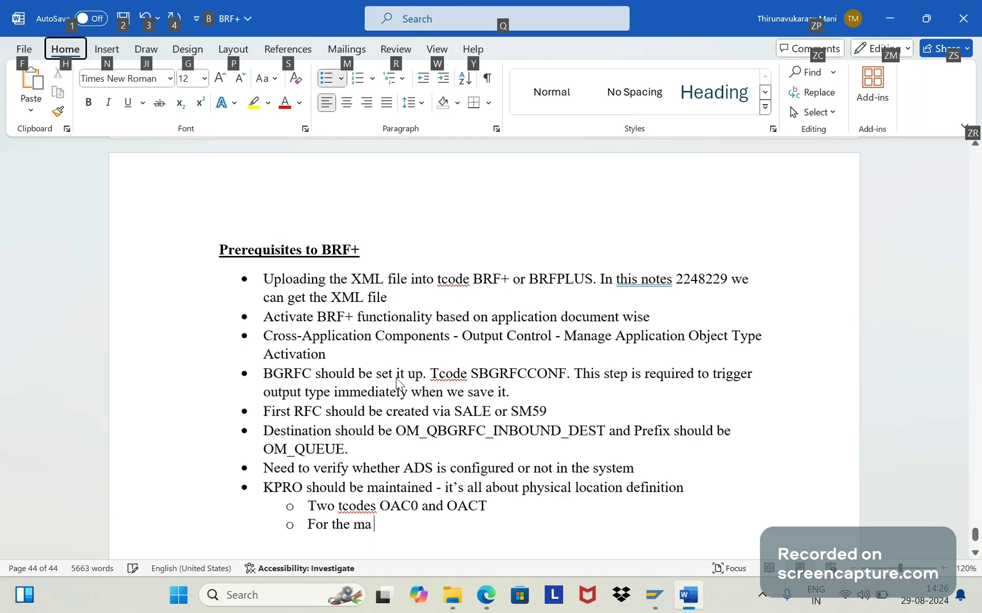
key(alt+Tab)
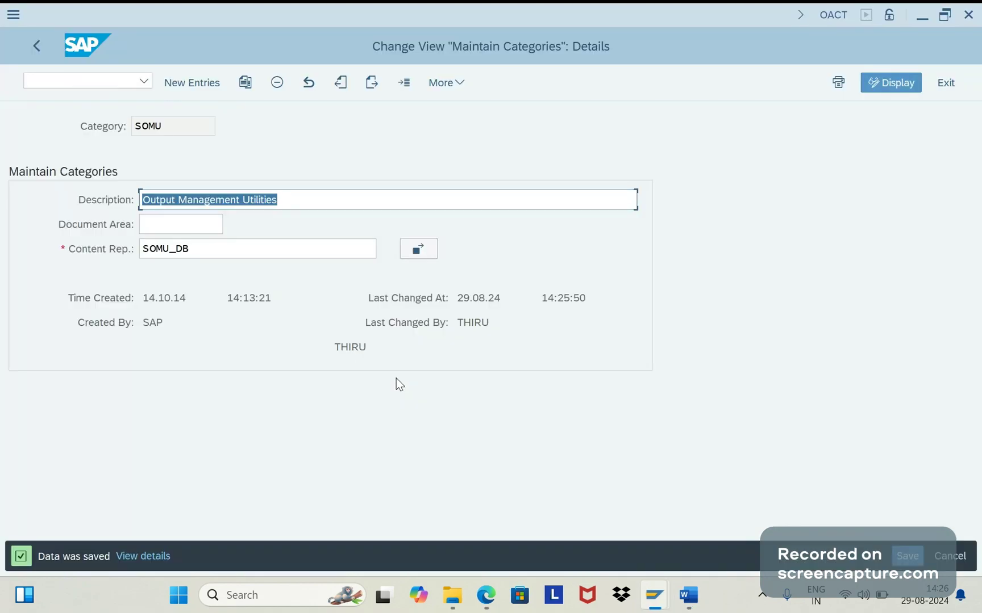
key(alt+Tab)
text(in)
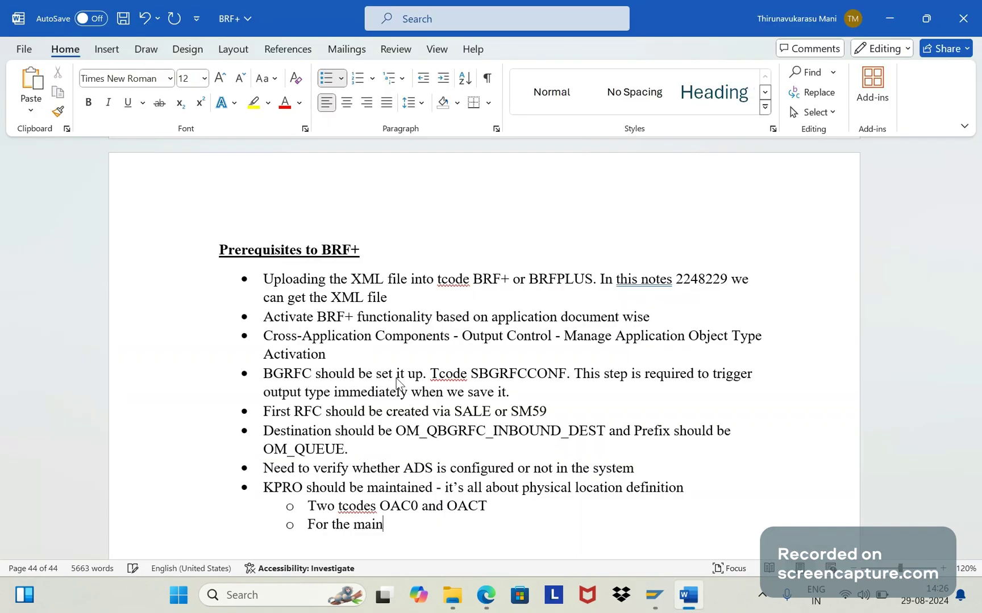
text(tain c)
text(ategor)
text(ies)
text( ")
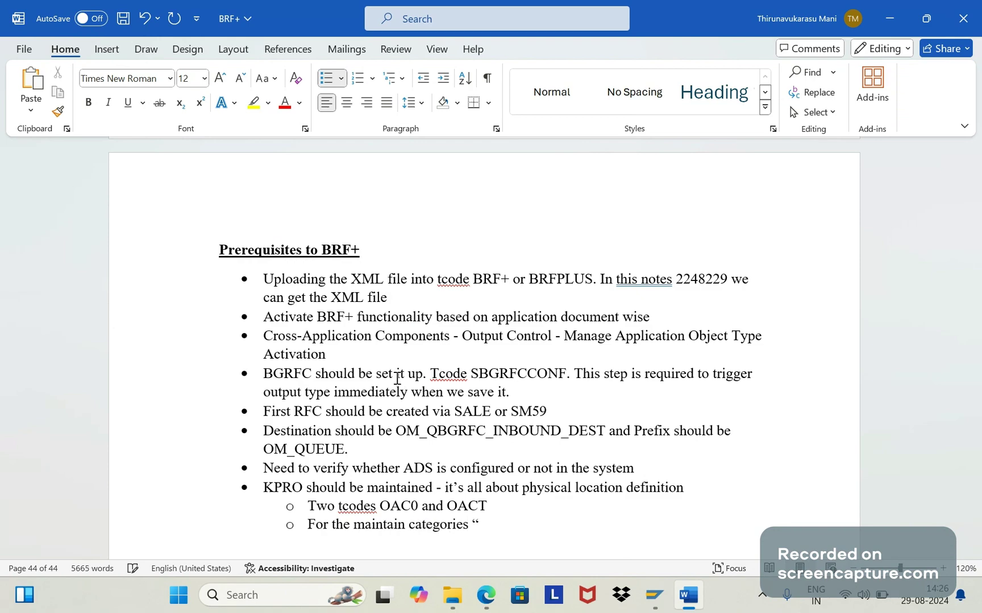
text(SOMU)
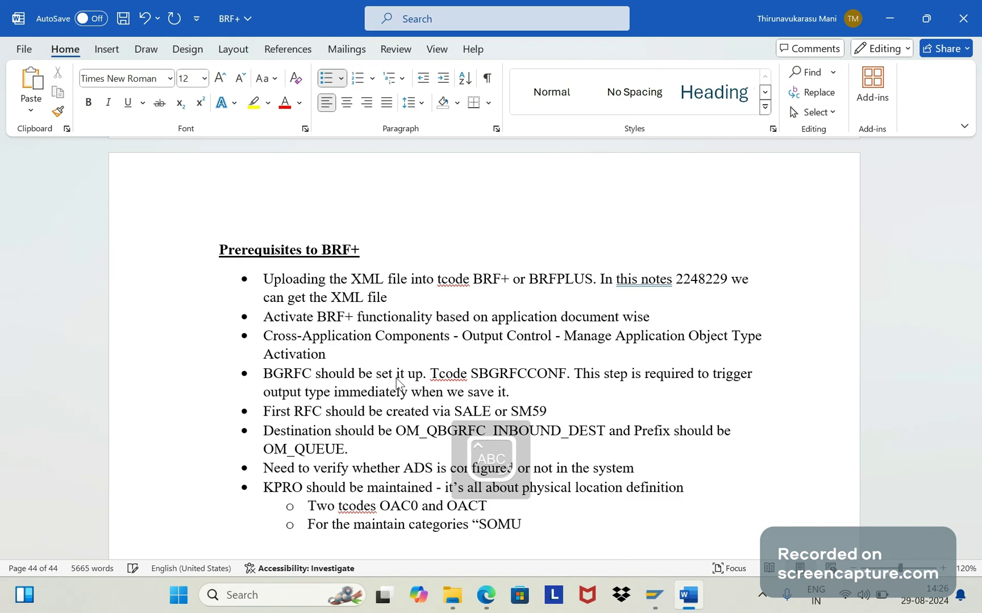
text(")
text( and as)
text(sign)
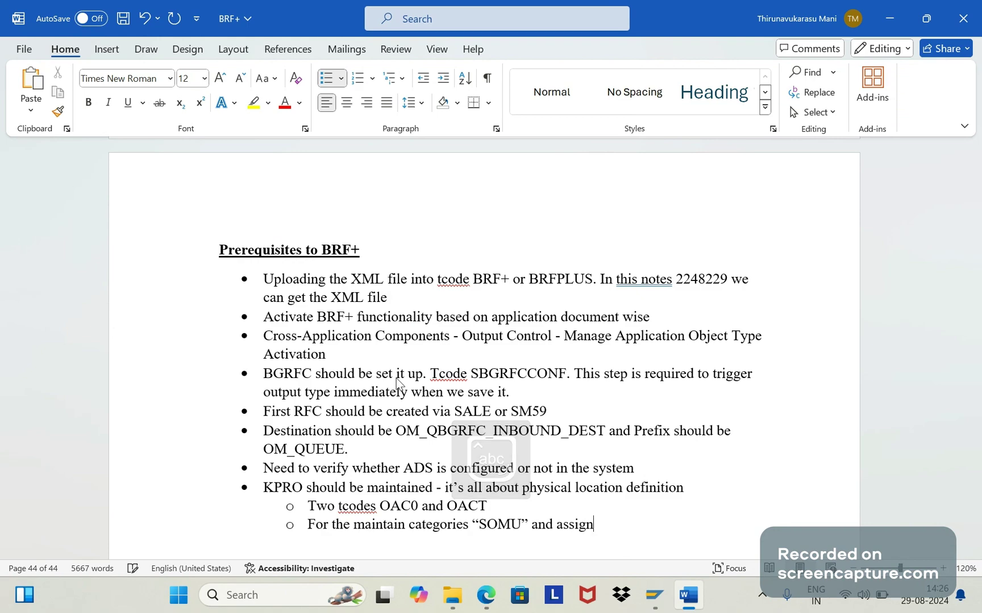
key(Caps_Lock)
text(SOM)
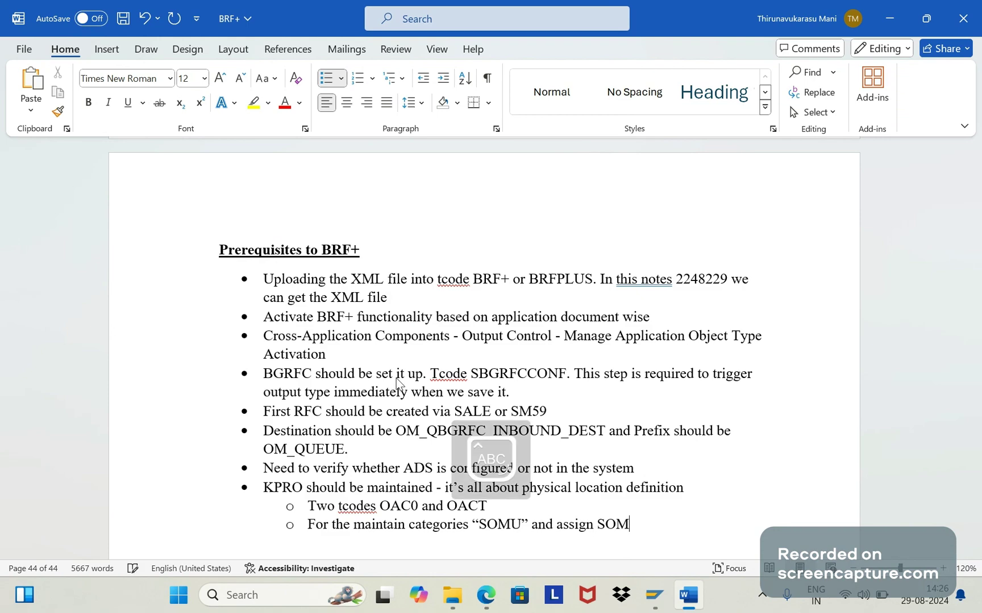
text(U_DB)
key(Caps_Lock)
text(ino)
key(BackSpace)
text(t)
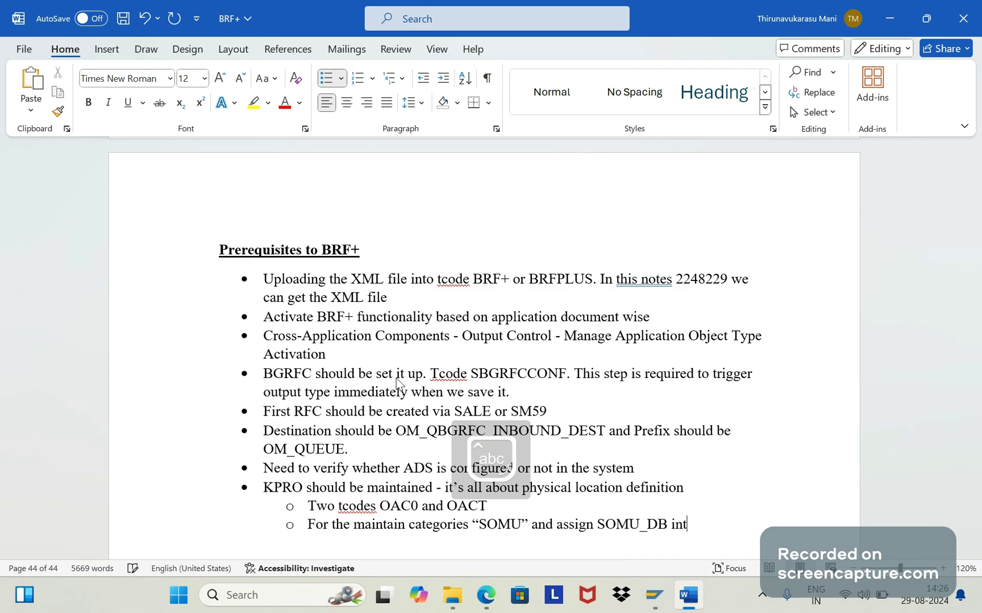
text(o)
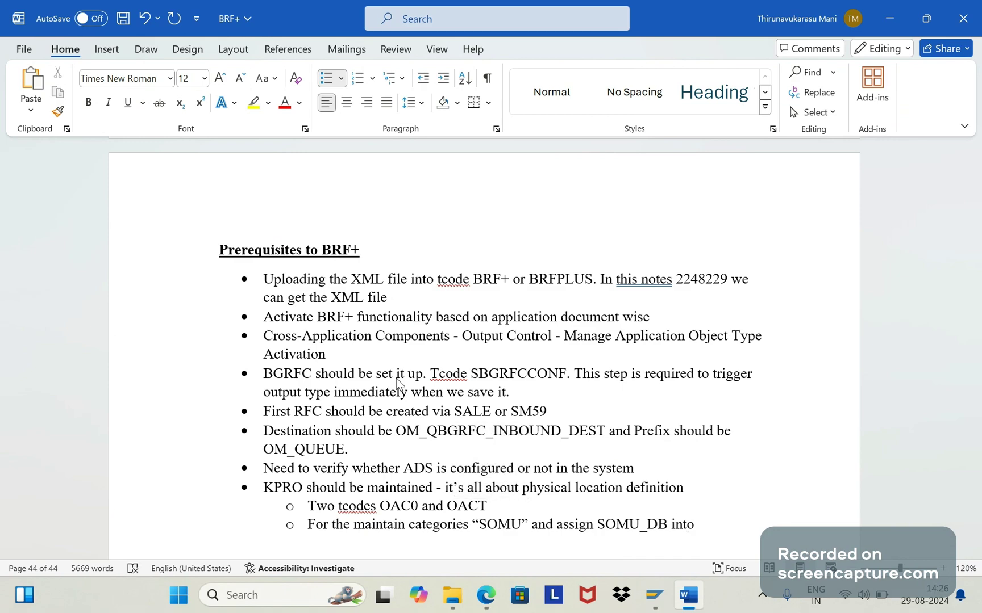
text( category.)
key(Return)
Step: Switch to the OAC0 SOMU_DB window and select the content table name SFORM_A_STORAGE
key(alt+Tab)
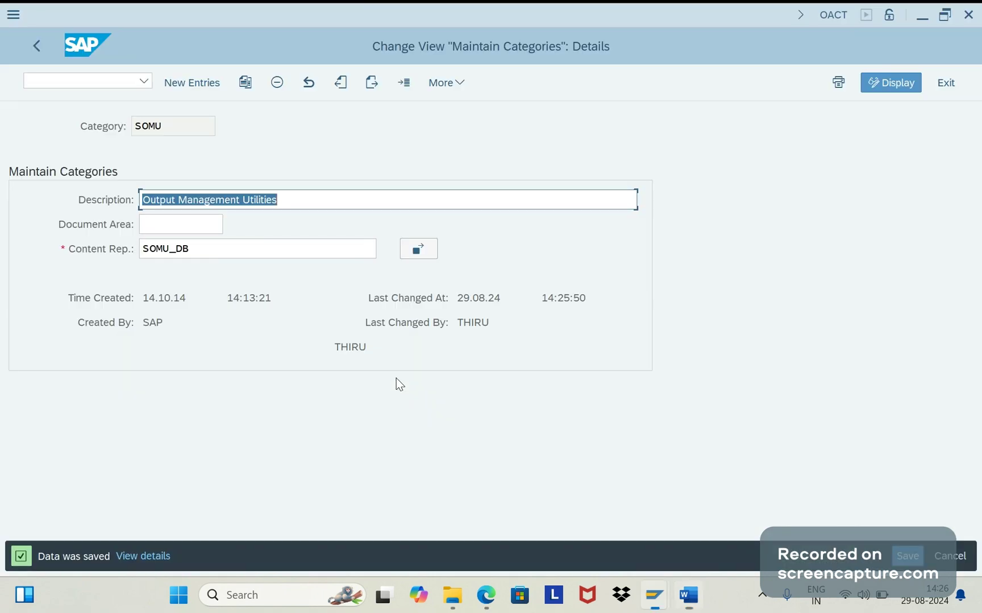
key(alt+Tab)
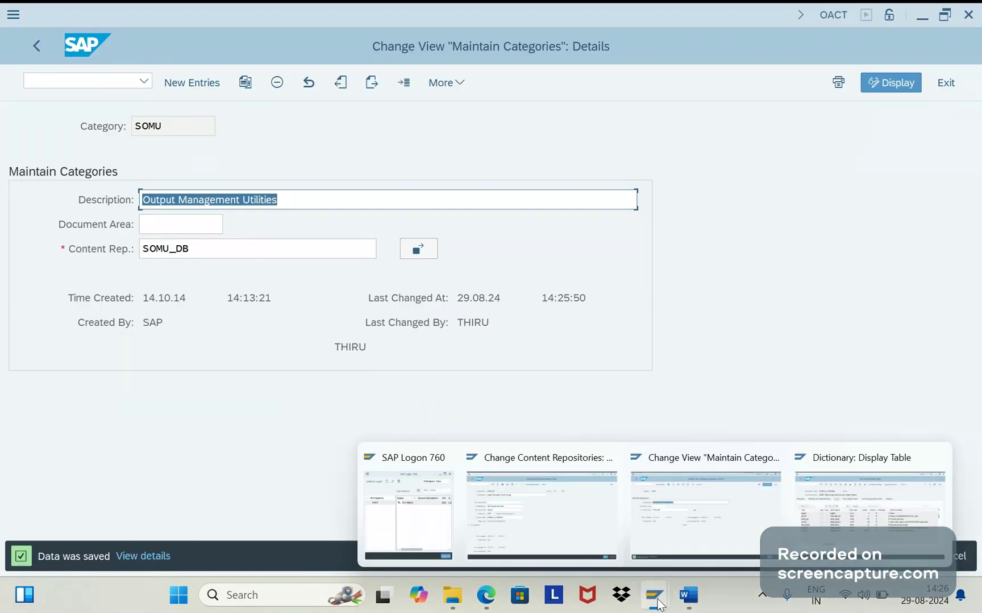
click(584, 500)
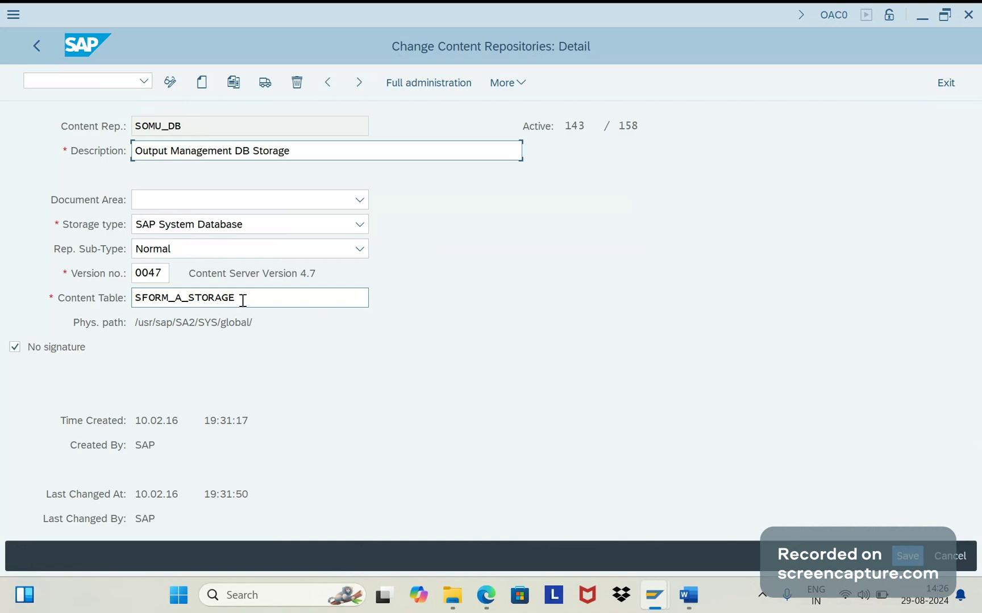
click(242, 300)
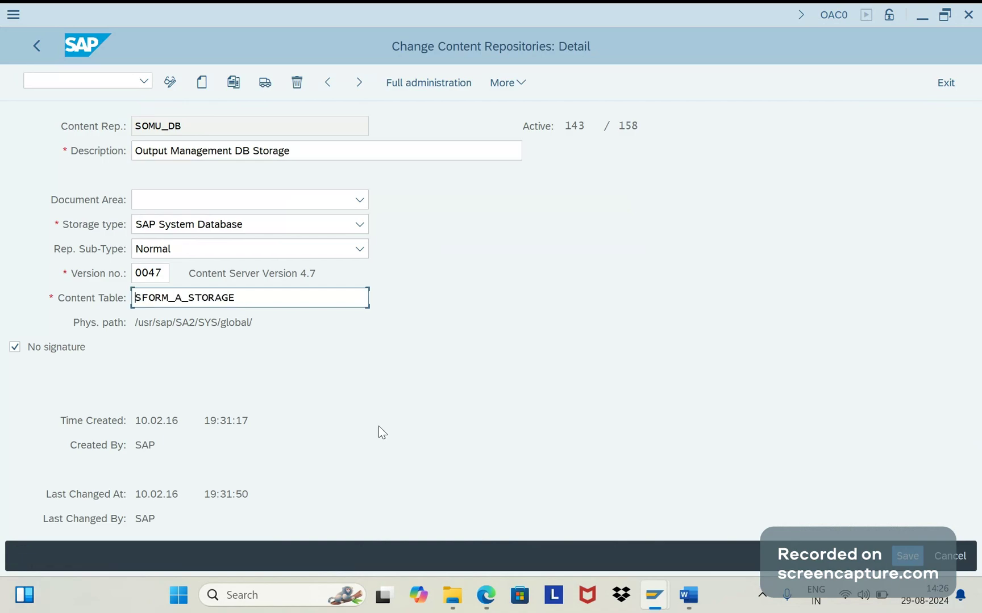
key(alt+Tab)
key(alt+Tab)
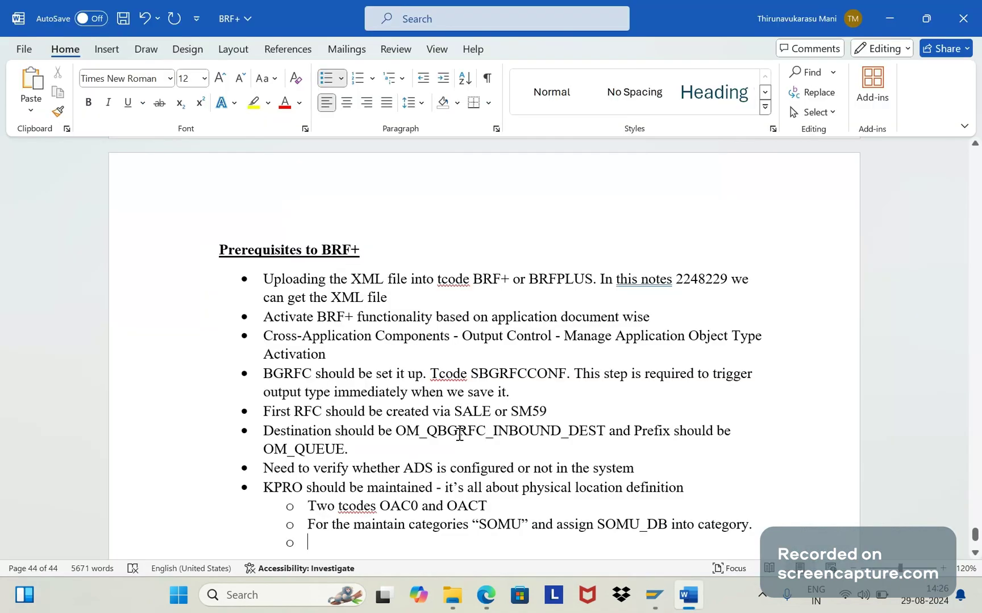
text(Cc)
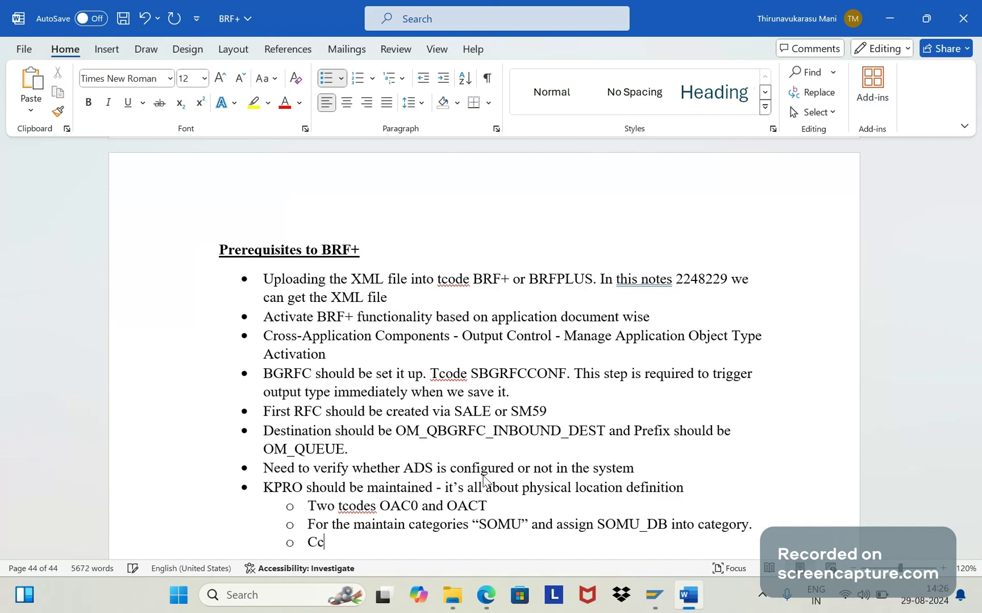
text(ntent table)
text( is)
Step: Complete the sub-bullet 'Content table is SFORM_A_STORAGE', save the notes, and return to SAP
text(SFORM_A_STORAGE)
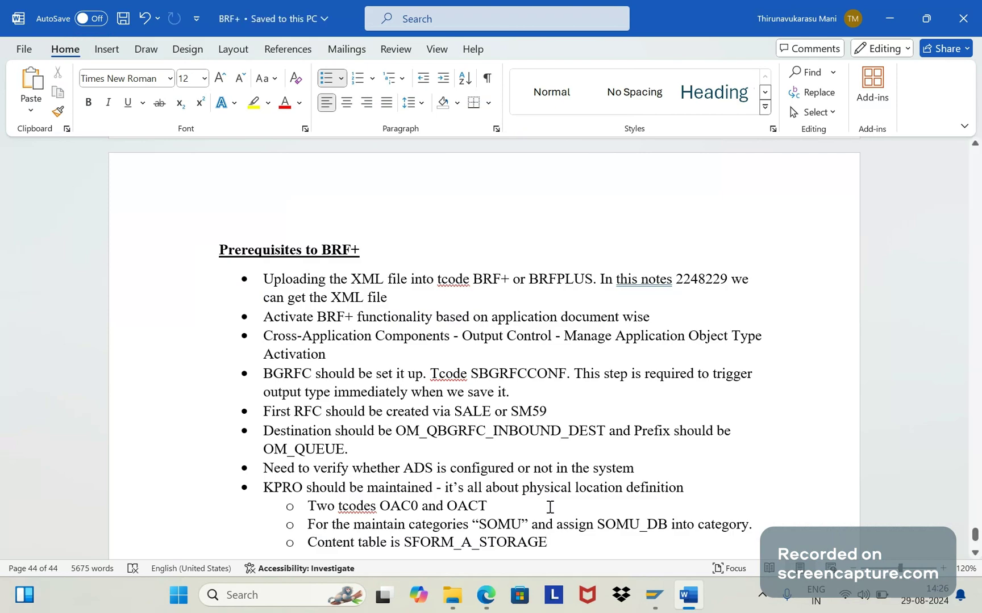
key(alt+Tab)
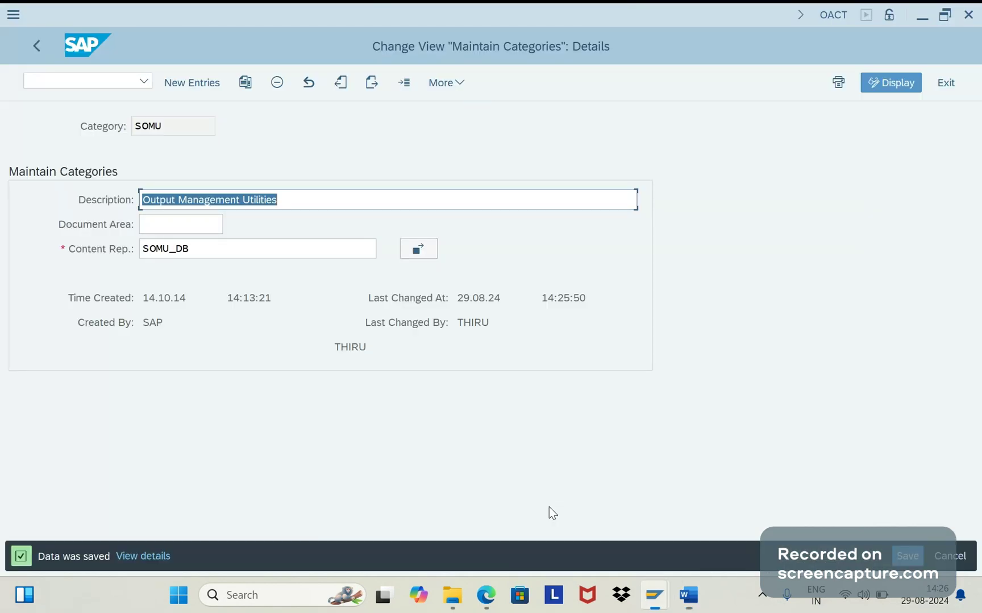
key(alt+Tab)
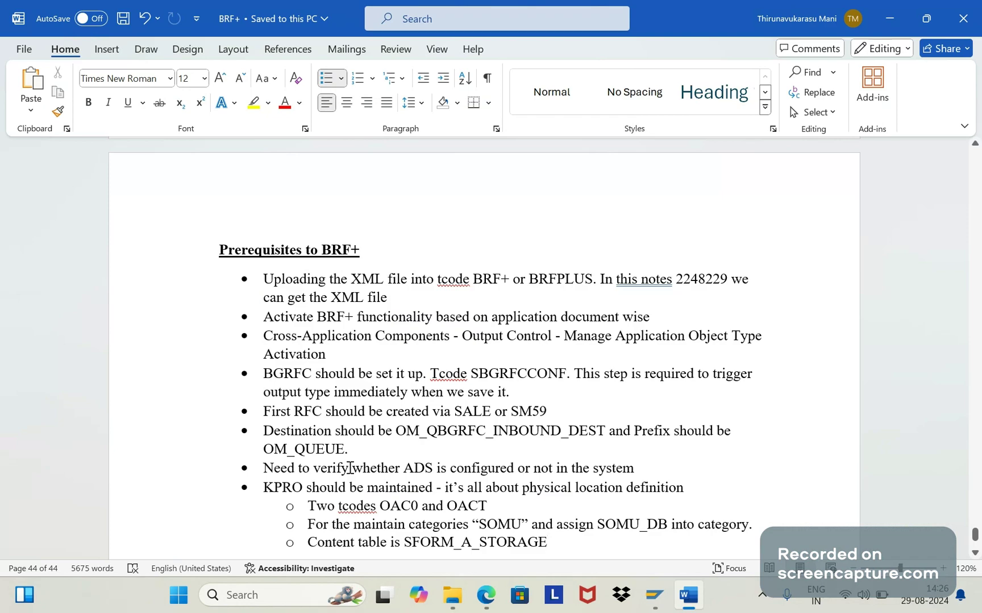
key(alt+Tab)
Step: Launch transaction SM59 and expand the HTTP-to-ABAP and HTTP-to-External-Server groups, revealing FIORI_FLP_HTTPS
click(49, 76)
text(/nsm)
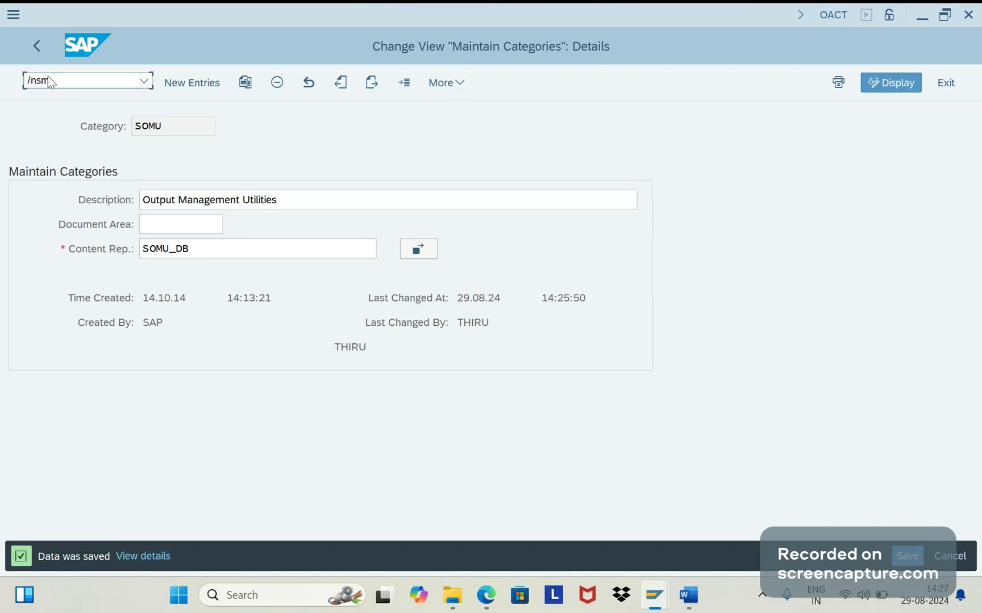
key(Return)
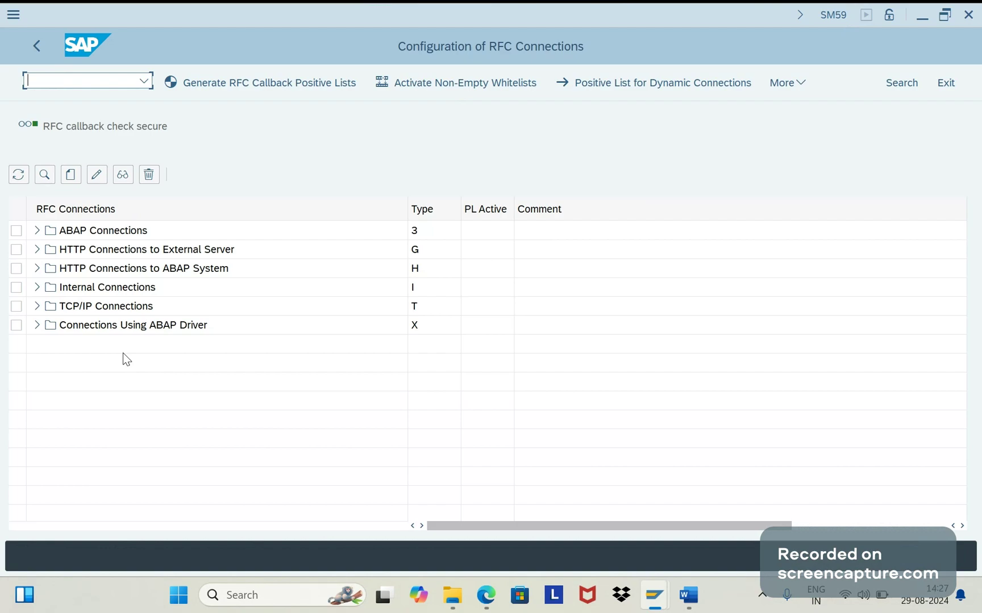
click(37, 268)
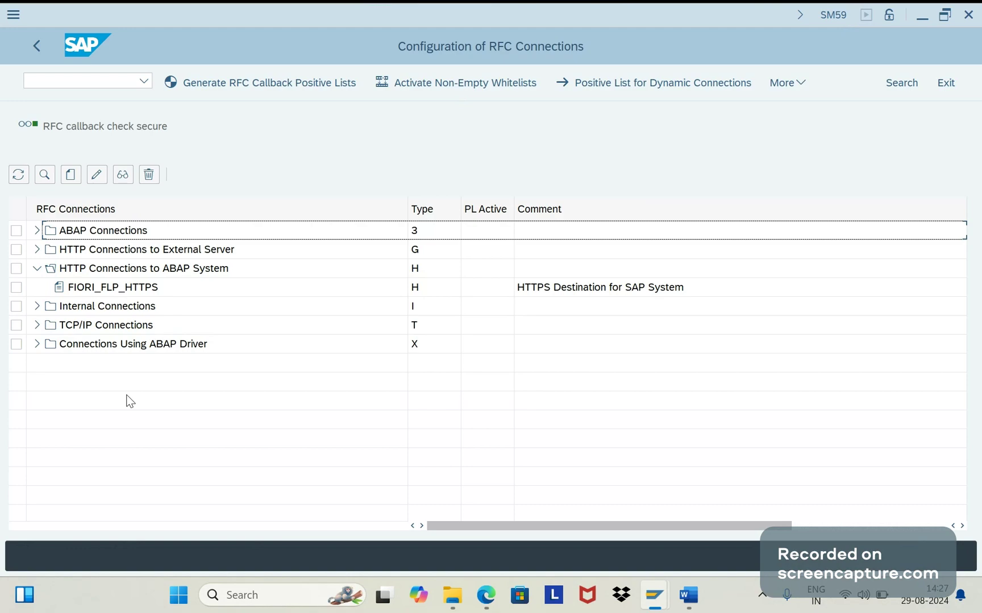
click(36, 249)
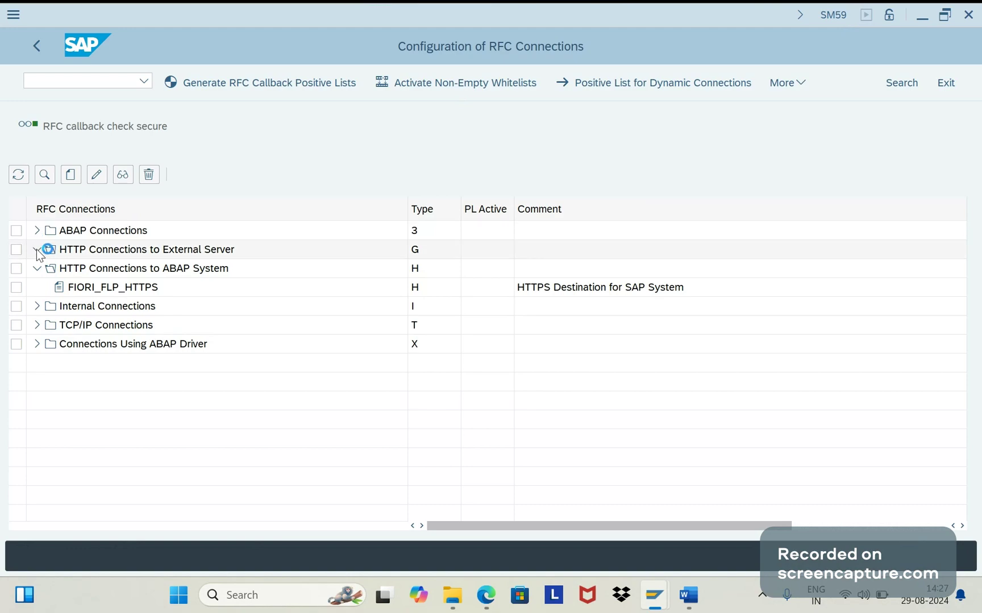